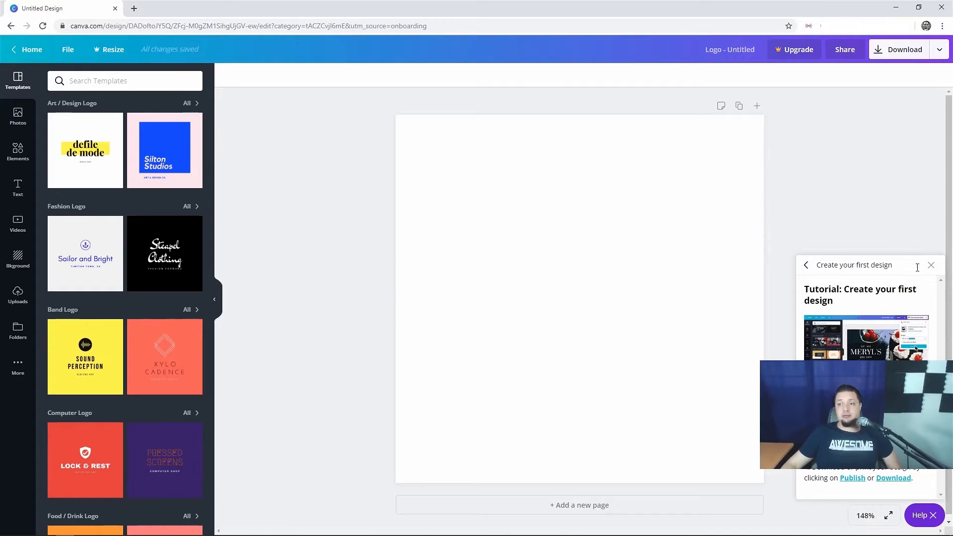
Dismiss the first-design tutorial and try the defile de mode and Silton Studios logo templates on the blank page
left_click(932, 265)
left_click(84, 162)
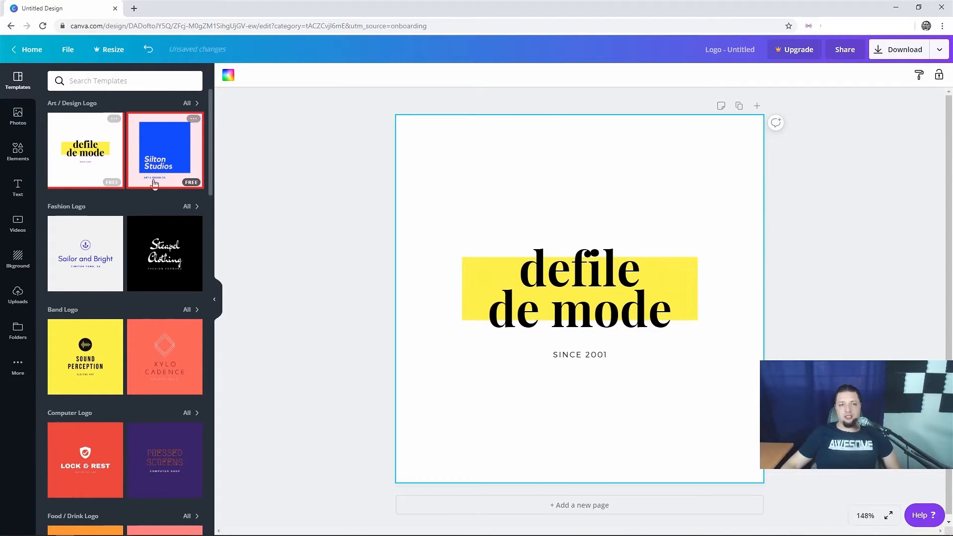
left_click(164, 148)
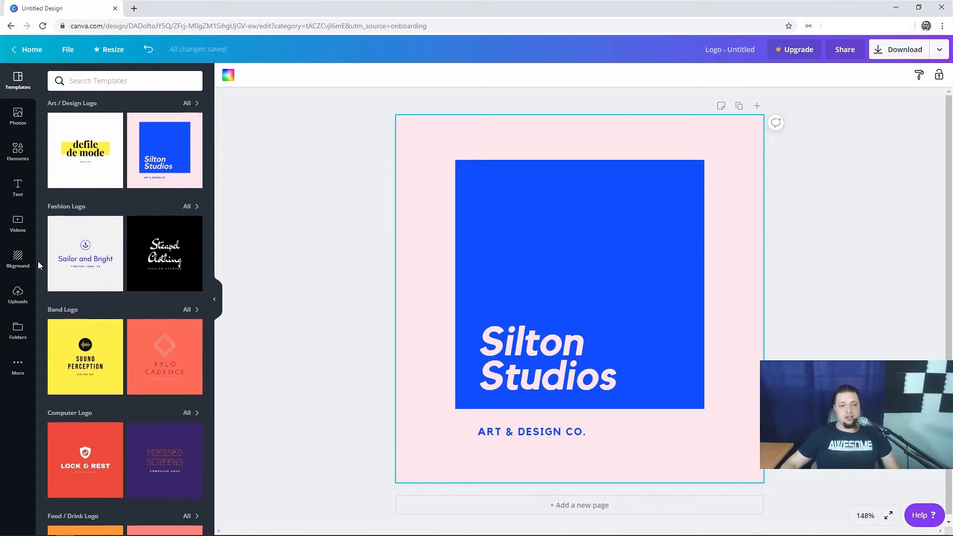
Try the Empire Emperors sports logo template and the Coffee Folks cafe logo template on the page
scroll(76, 300, "down", 5)
scroll(108, 362, "down", 3)
left_click(105, 358)
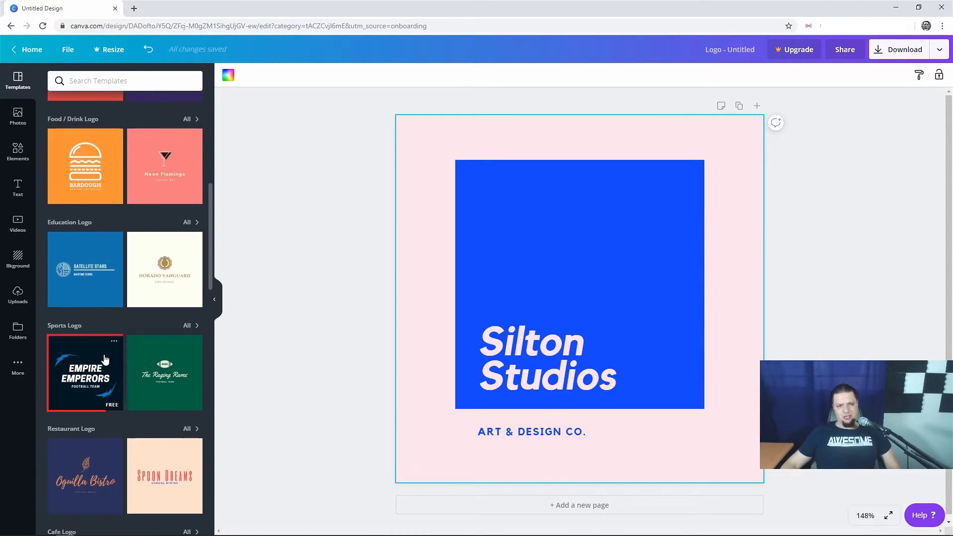
left_click(182, 361)
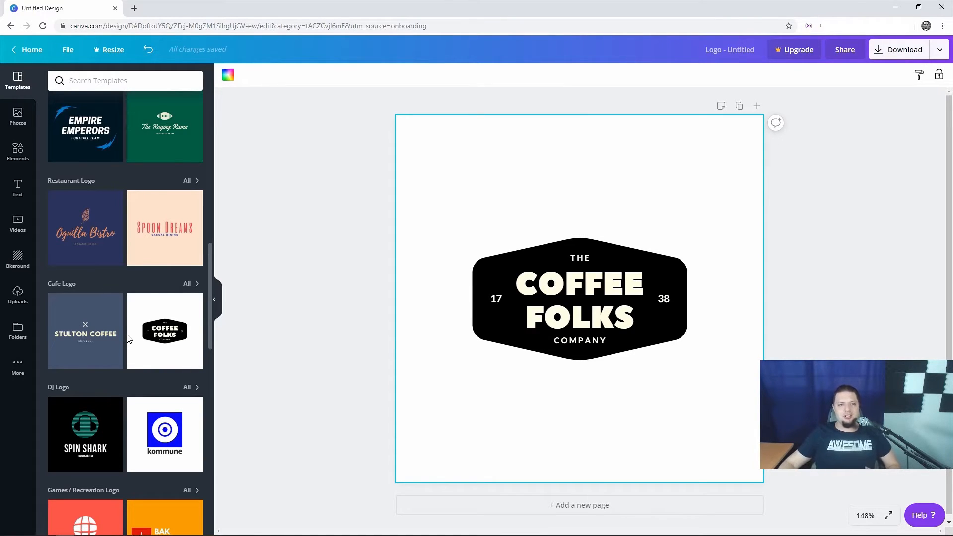
Browse all Basketball Logo templates, apply the San Fernando shield design, and clear the template search
scroll(84, 366, "down", 6)
scroll(119, 320, "down", 5)
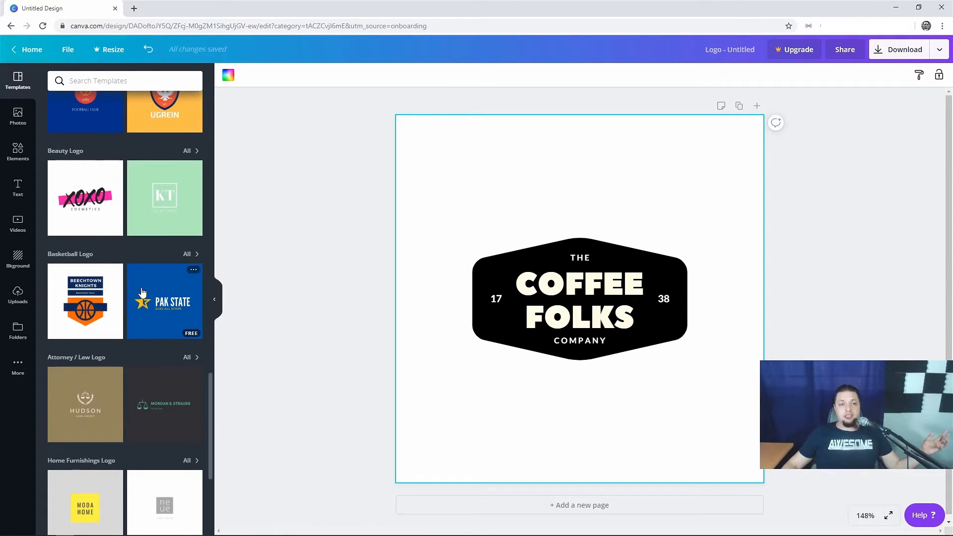
left_click(187, 254)
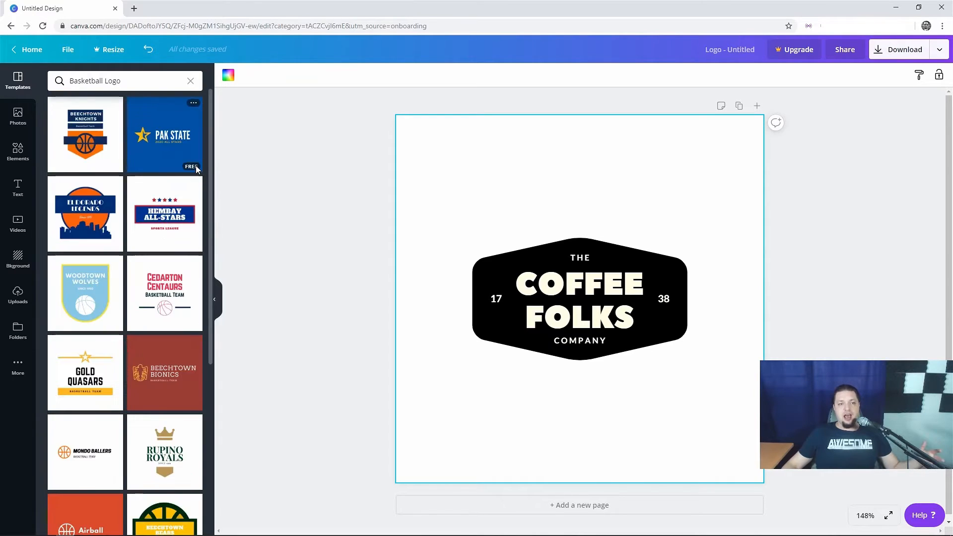
left_click_drag(206, 162, 189, 405)
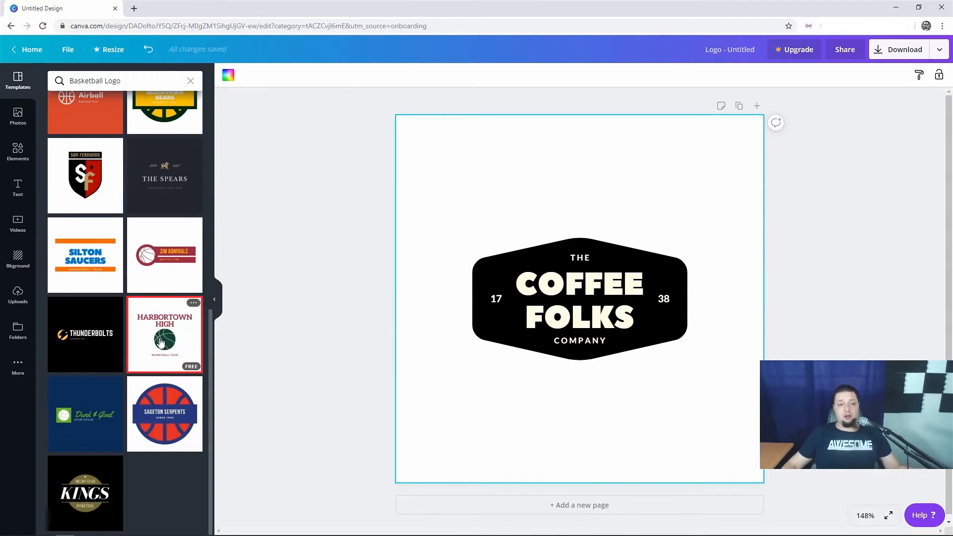
left_click(113, 192)
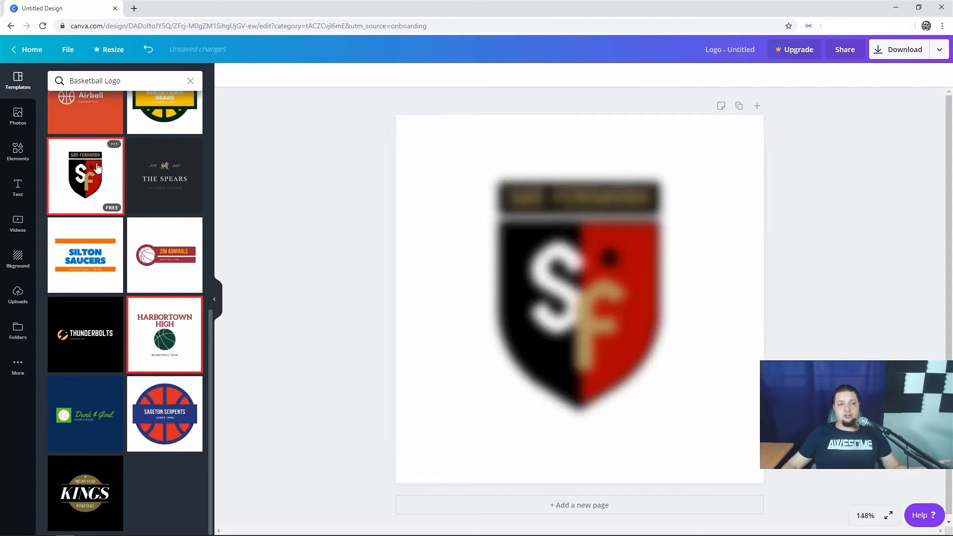
left_click(190, 81)
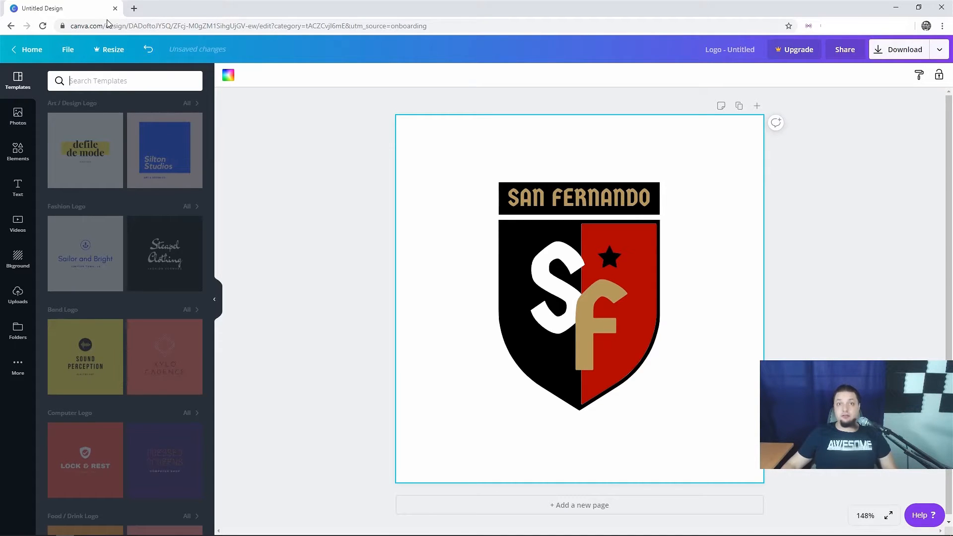
Open the Website Planet site, websiteplanet.com, in a new browser tab
left_click(133, 10)
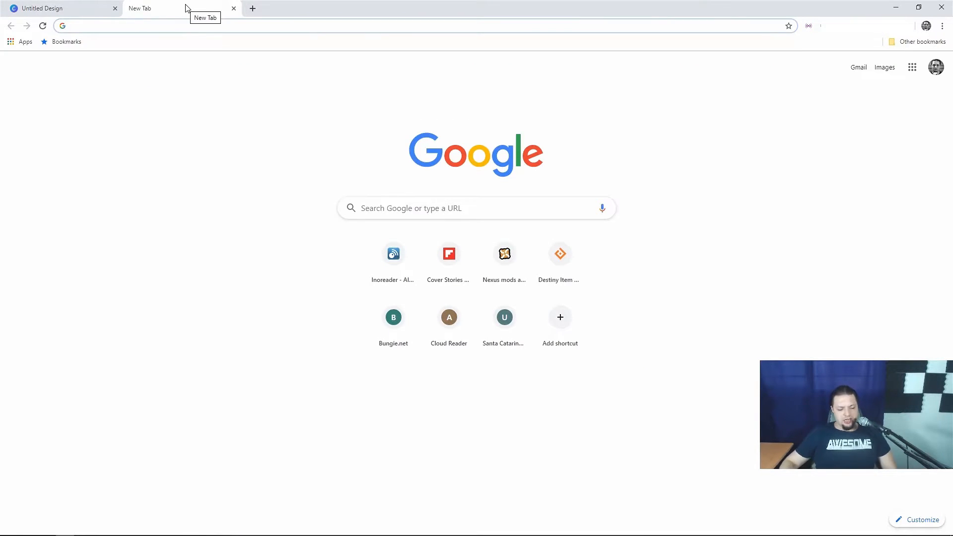
type("websute")
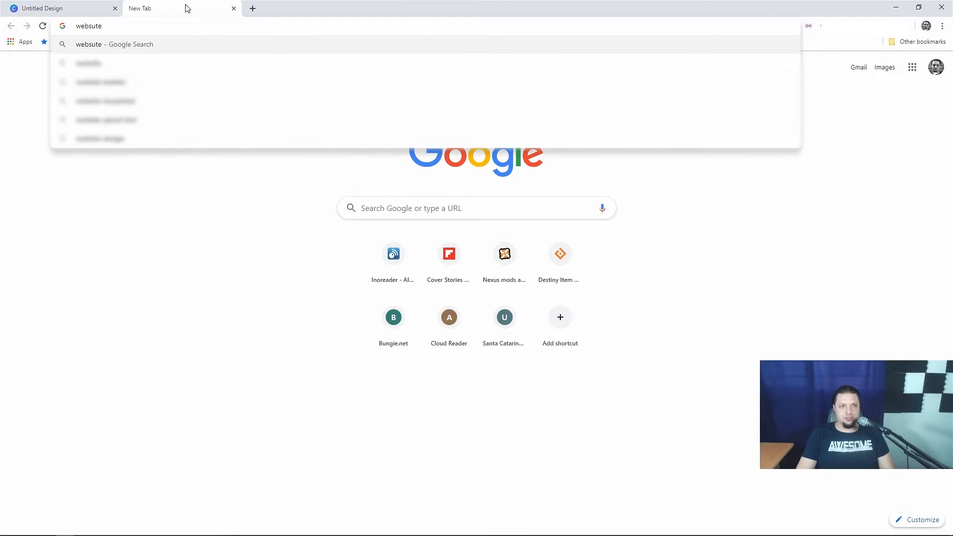
key("BackSpace")
key("BackSpace")
key("BackSpace")
type("ite")
key("Return")
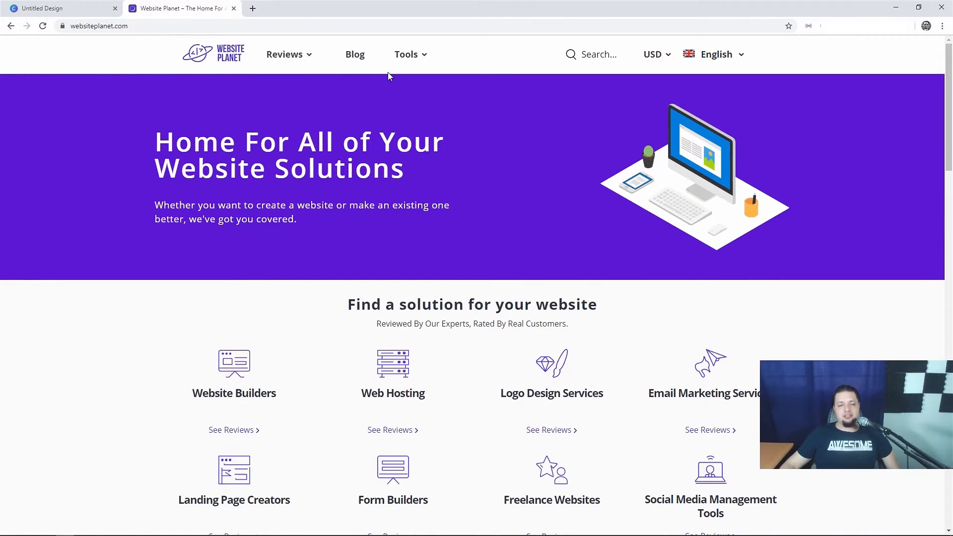
Switch back to the Canva design, search the templates for "planet", and apply the Chuckle Circle logo
left_click(80, 7)
left_click(187, 94)
type("planet")
key("Return")
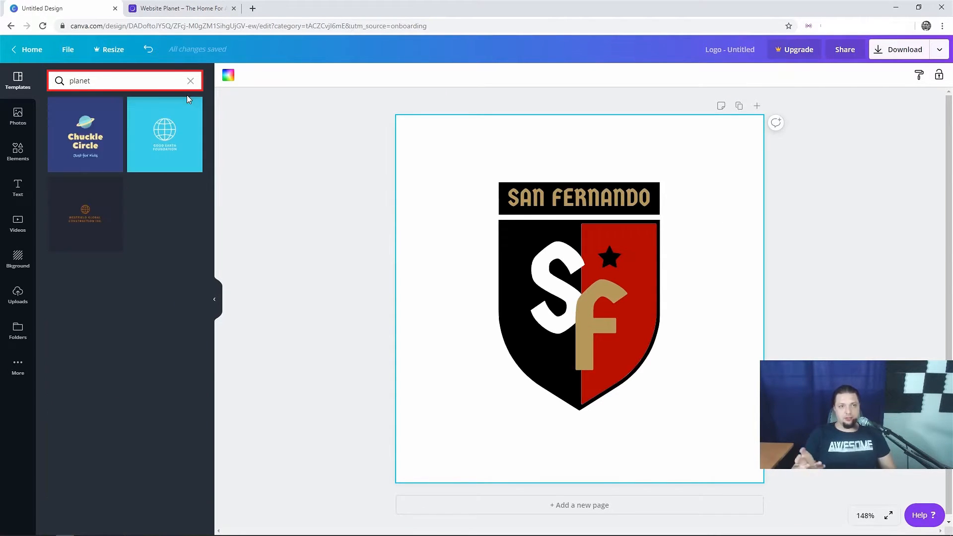
left_click(91, 129)
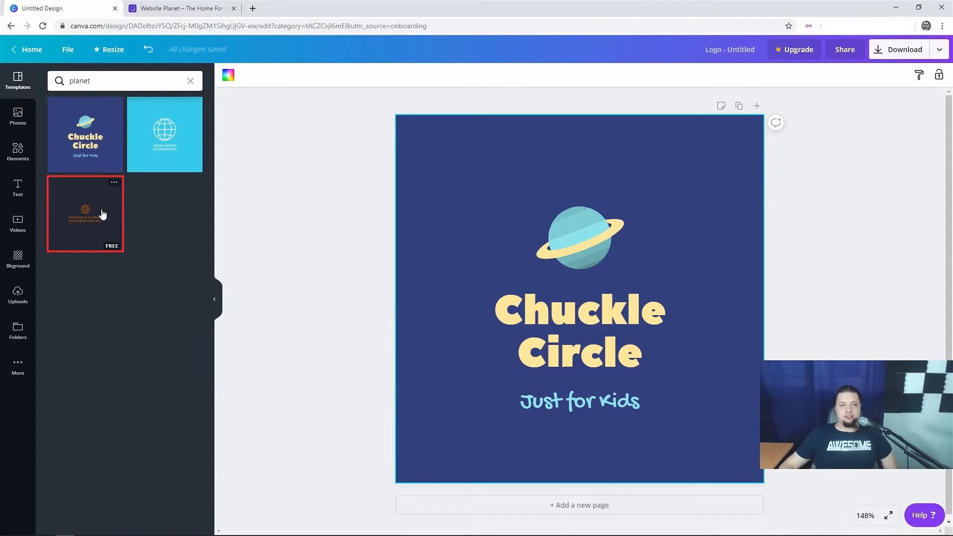
Compare the Westfield Global Construction and Good Earth Foundation templates on the page, then reapply Chuckle Circle
left_click(86, 224)
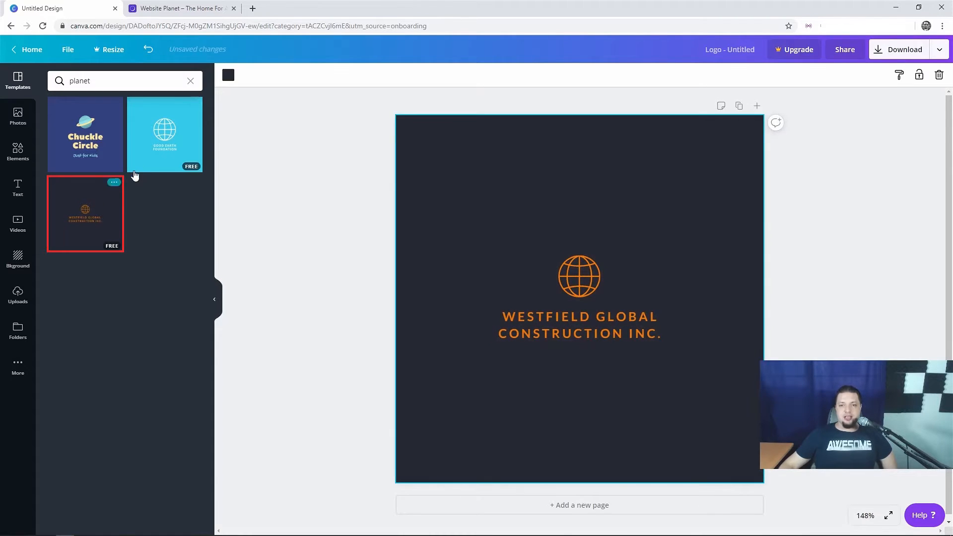
left_click(172, 139)
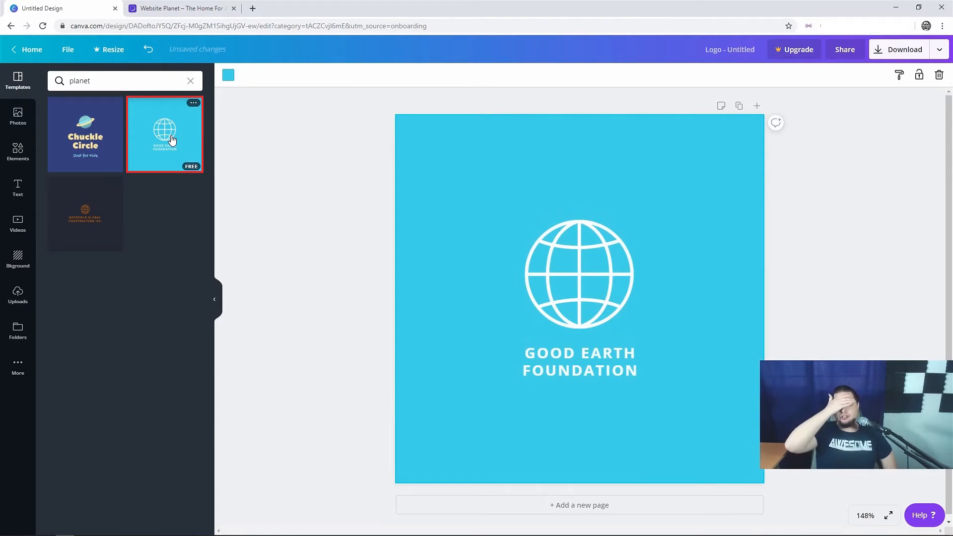
left_click(76, 195)
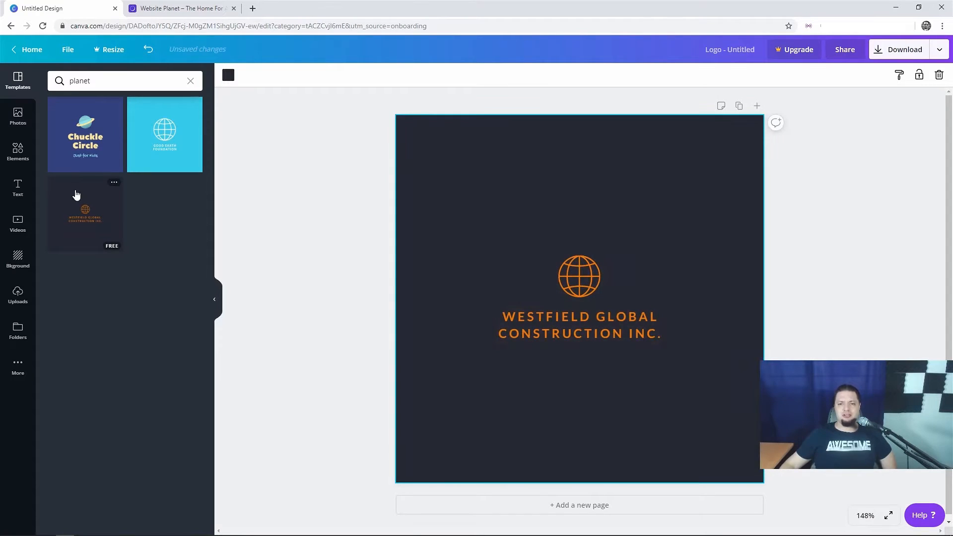
left_click(161, 148)
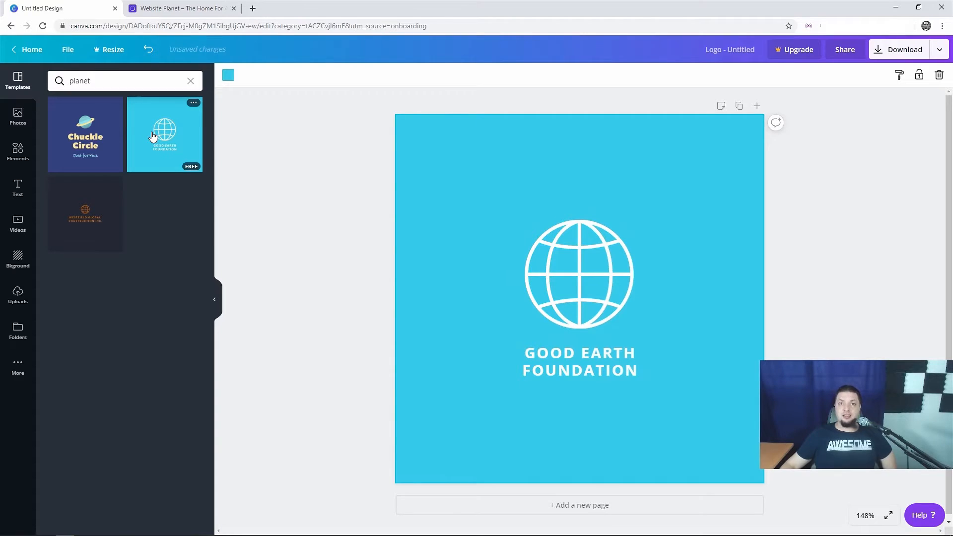
left_click(86, 135)
Search the templates for "blog" and apply the Bridal Makeup Tutorial design
left_click(110, 80)
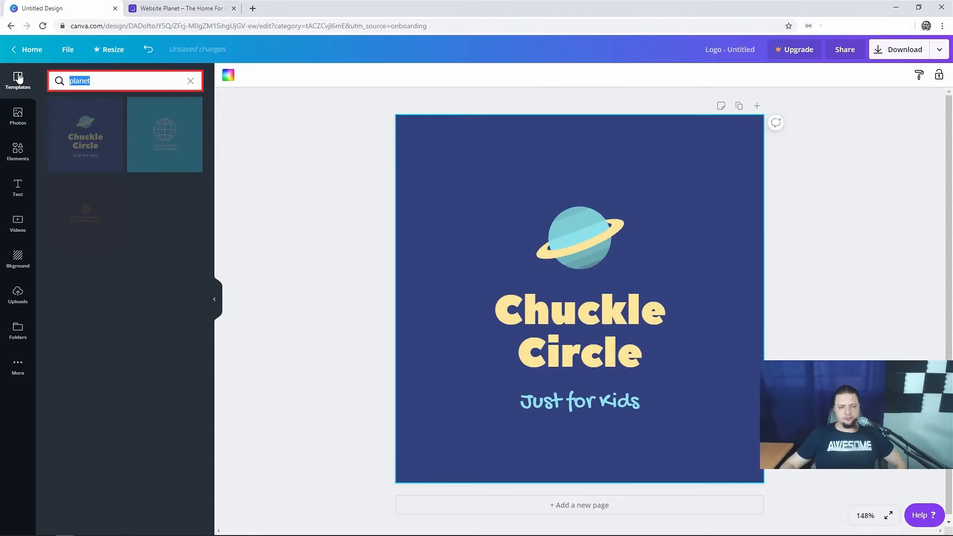
type("b")
key("BackSpace")
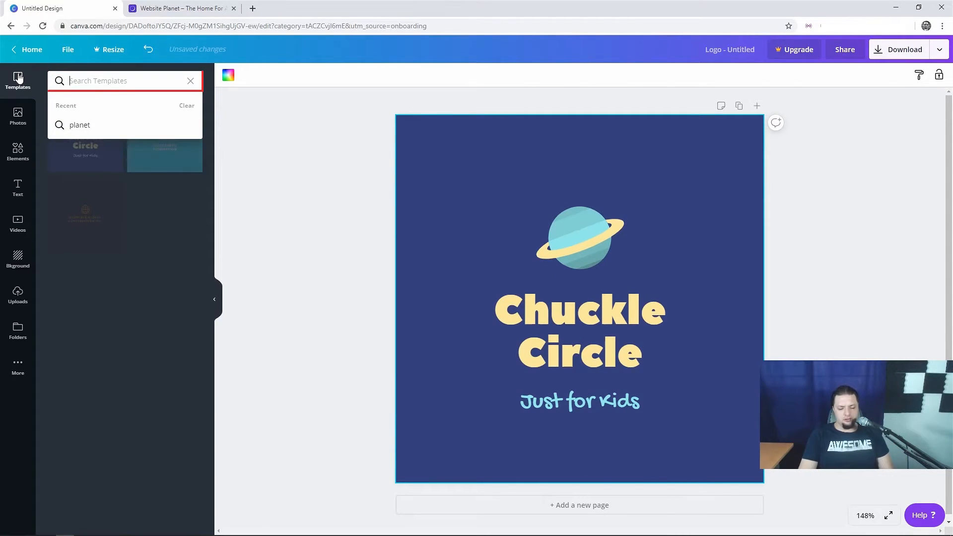
type("blog")
key("Return")
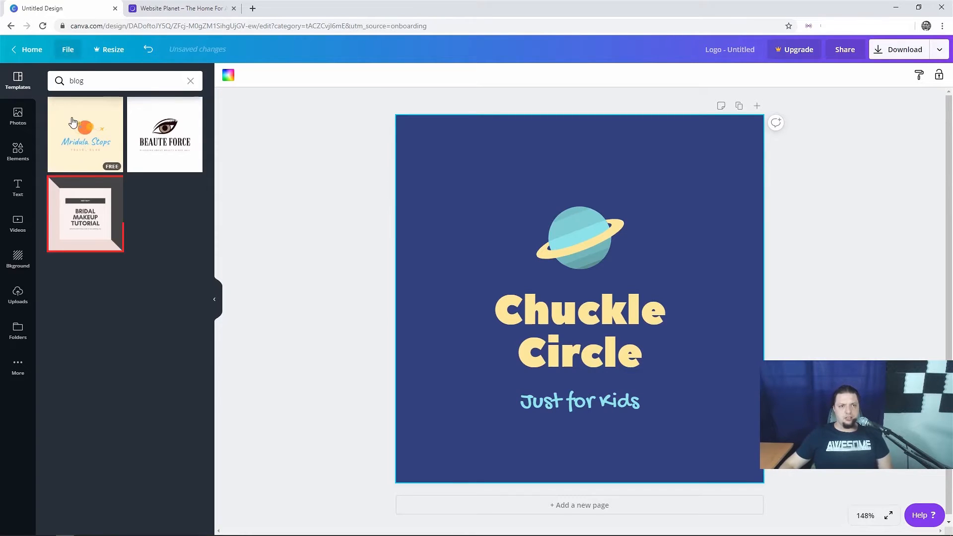
left_click(78, 214)
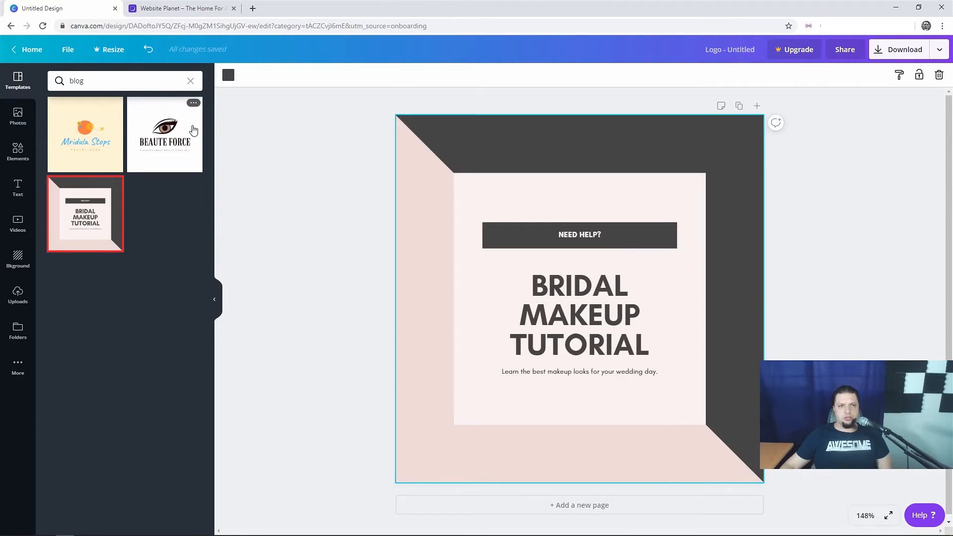
Search the templates for "circle" and try the Infra Nightclub and Teppan Tottande logos on the page
left_click(191, 82)
left_click(130, 81)
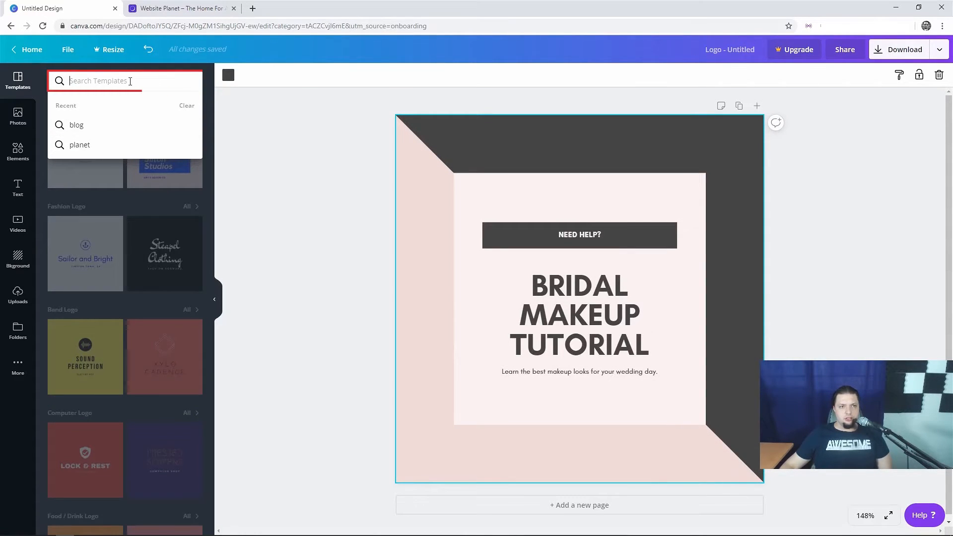
type("circle")
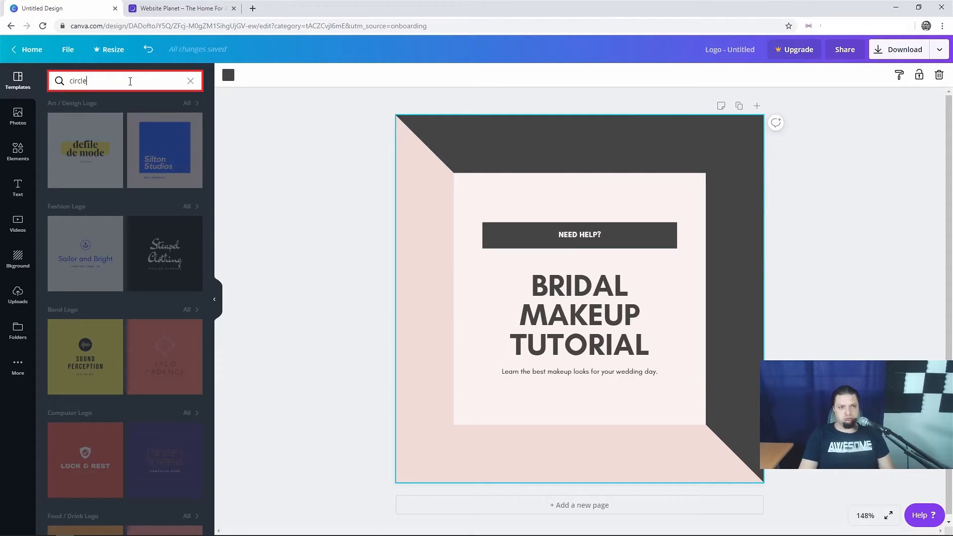
key("Return")
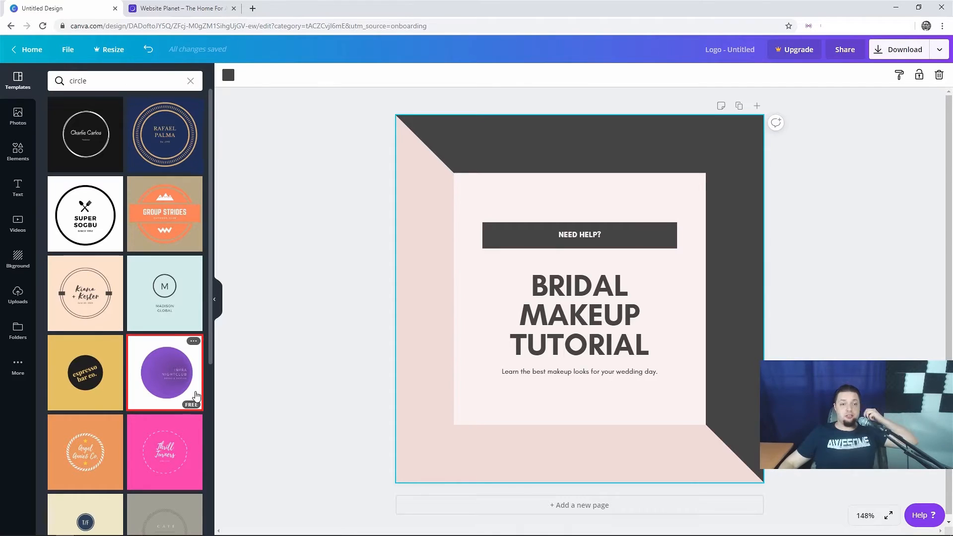
left_click(174, 373)
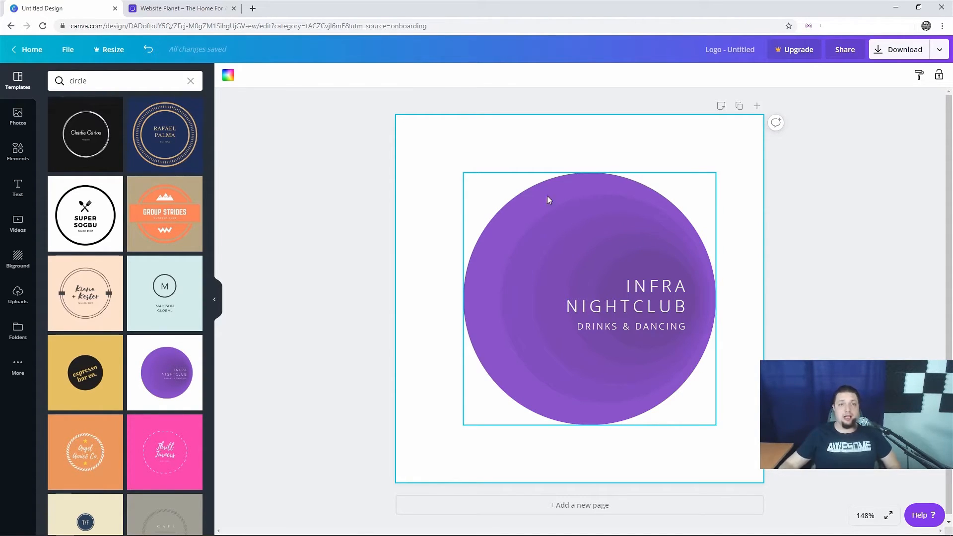
scroll(121, 265, "down", 10)
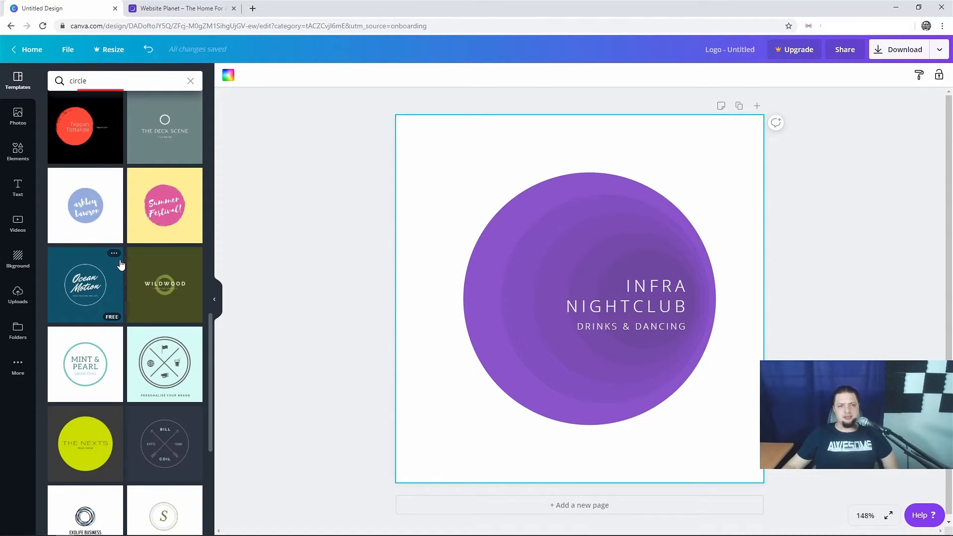
left_click(110, 144)
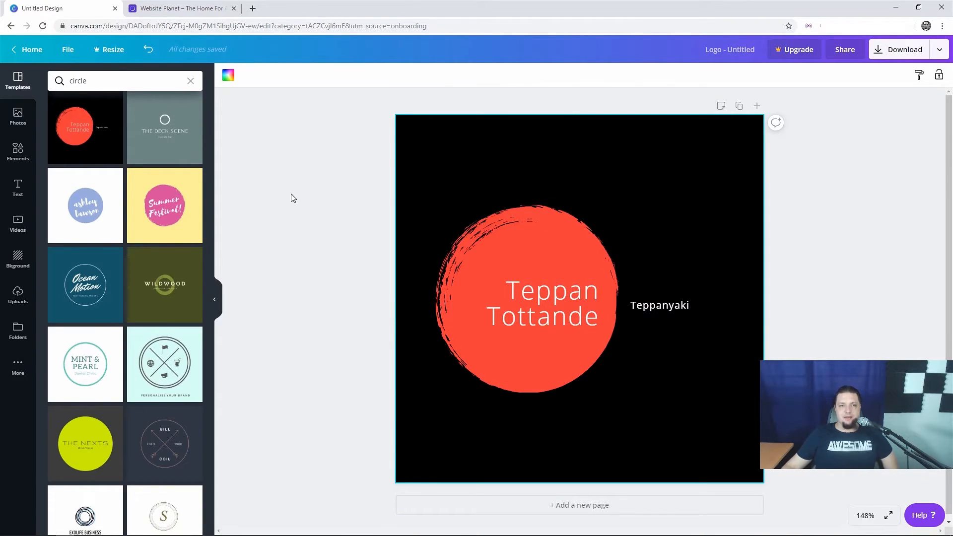
Browse the other circle templates and reapply the purple Infra Nightclub logo to the page
scroll(150, 205, "up", 3)
scroll(155, 209, "down", 10)
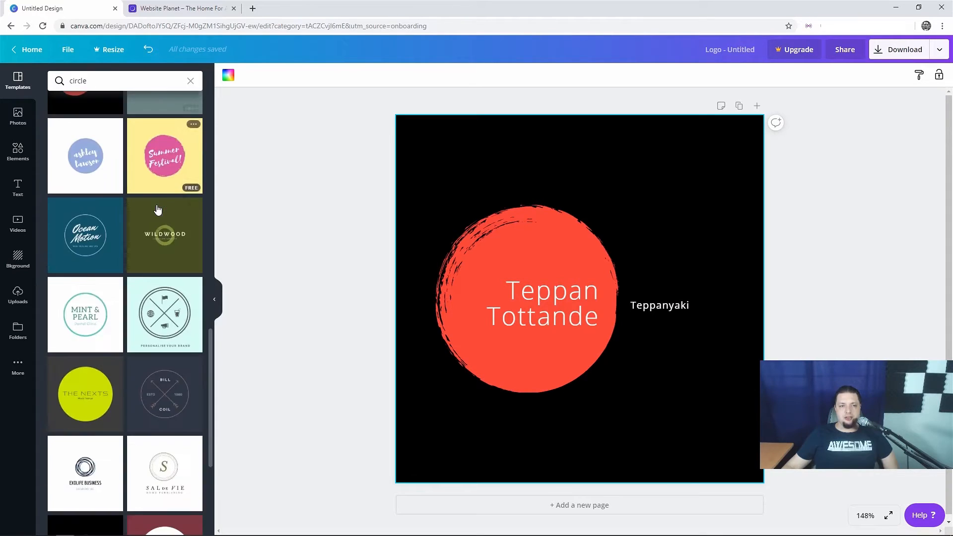
scroll(158, 210, "down", 7)
scroll(157, 208, "down", 12)
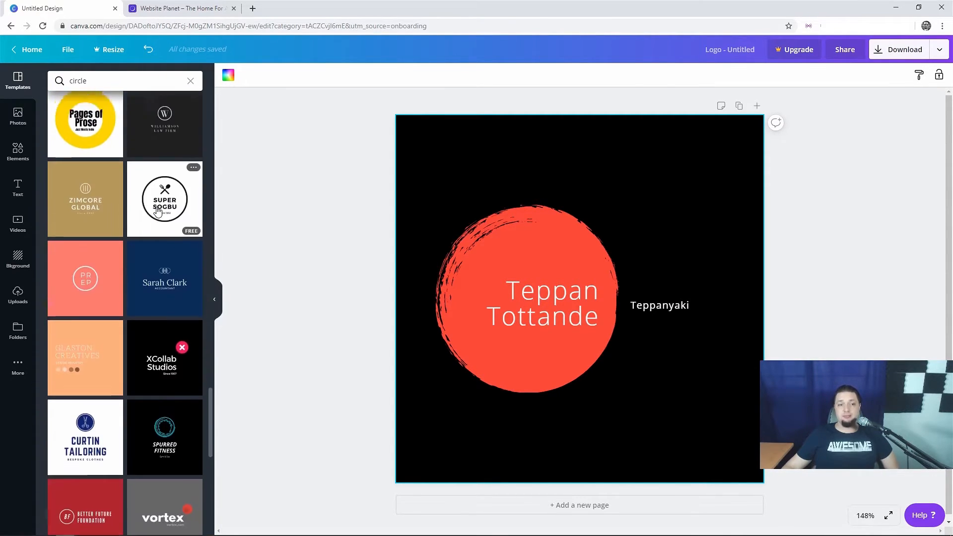
scroll(158, 212, "up", 20)
scroll(157, 209, "down", 18)
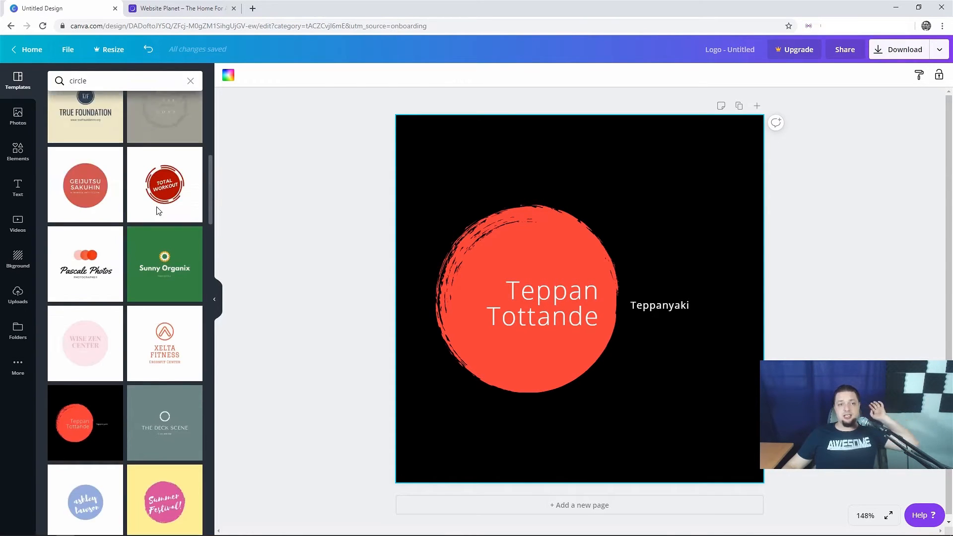
left_click(171, 253)
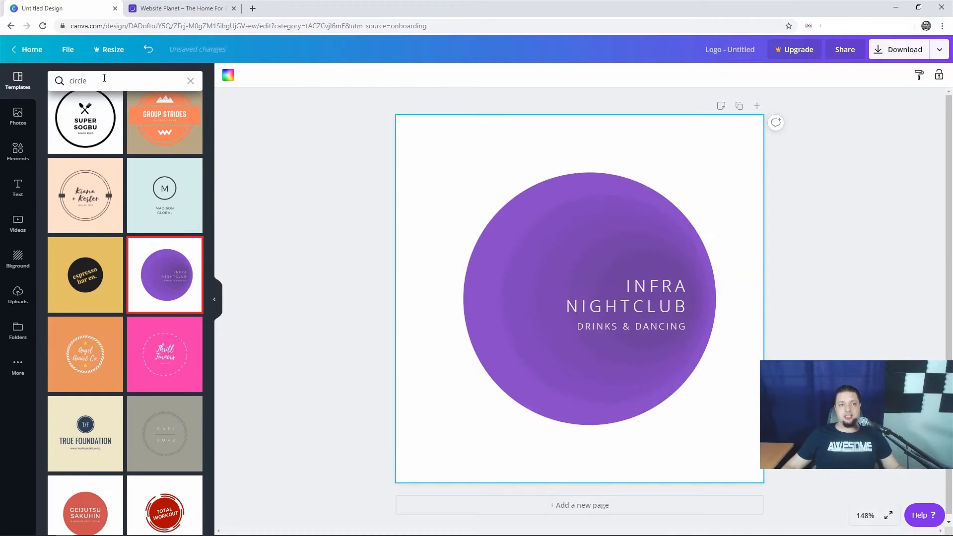
left_click(102, 79)
Add the ready-made text combination starting "Architecture is a visual art" to the page with the purple circle
left_click(18, 188)
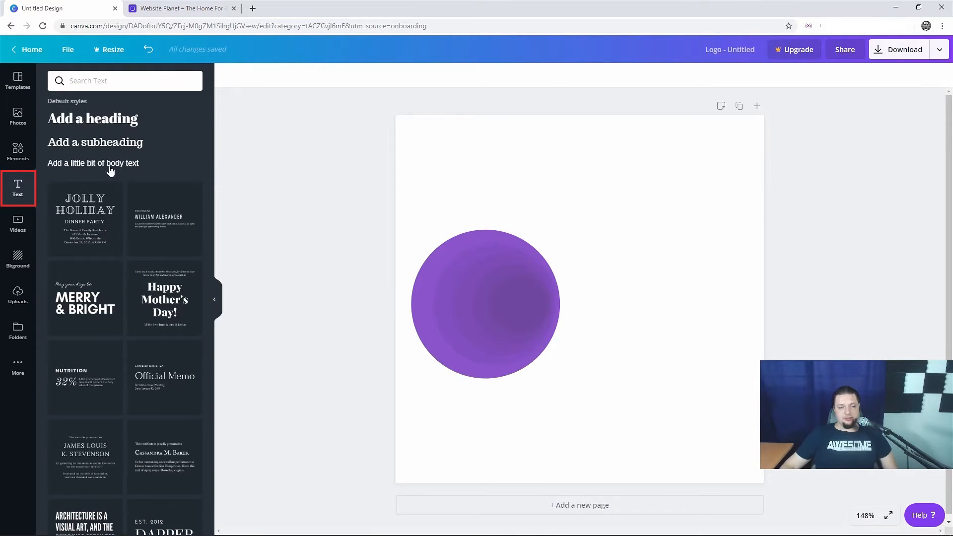
scroll(160, 314, "down", 9)
scroll(160, 315, "up", 7)
scroll(160, 315, "down", 3)
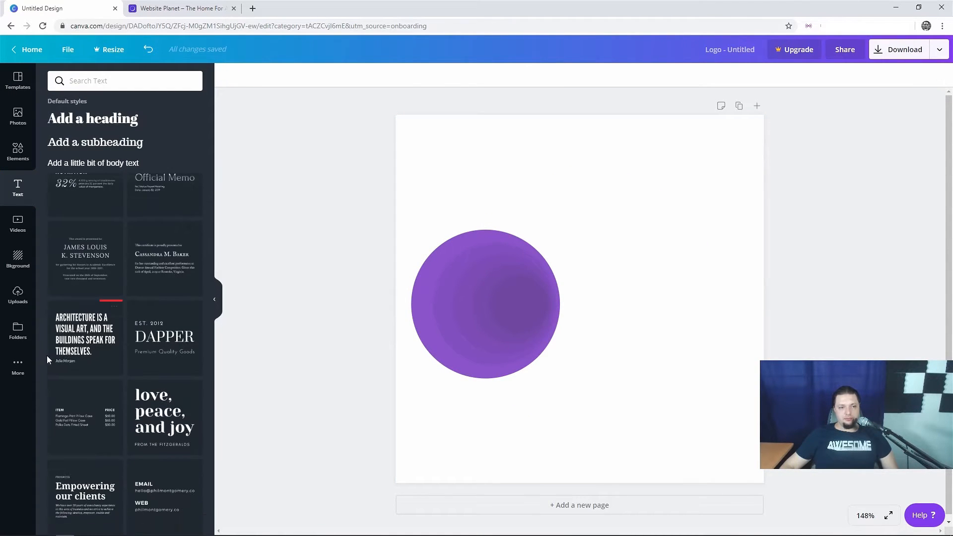
left_click(85, 337)
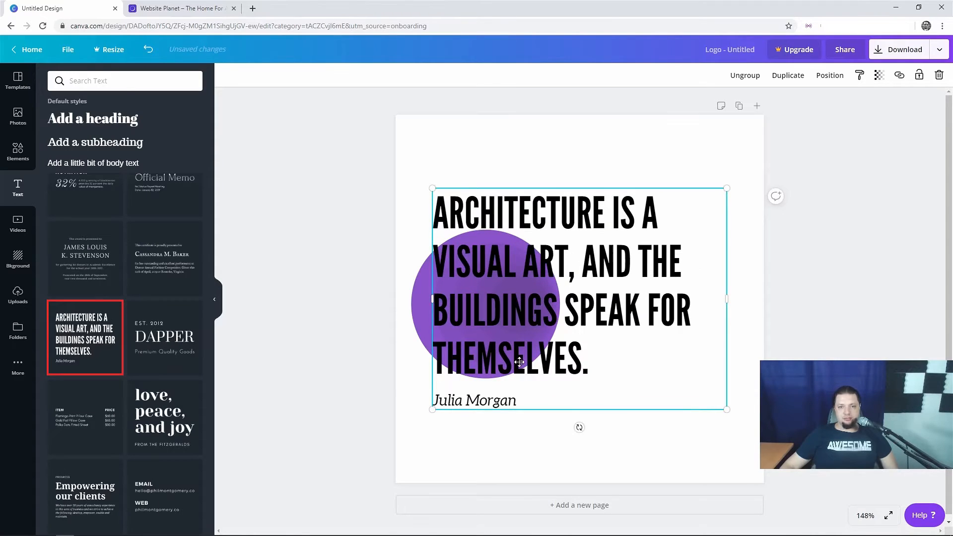
Clear the author name line beneath the "Architecture is a visual art" quote
left_click(497, 405)
key("ctrl+a")
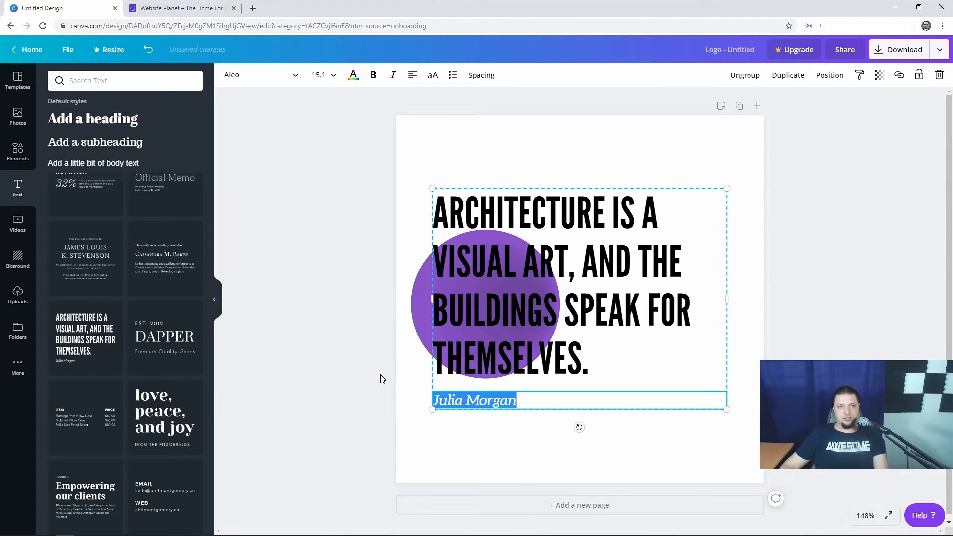
key("Delete")
left_click(566, 426)
left_click(575, 397)
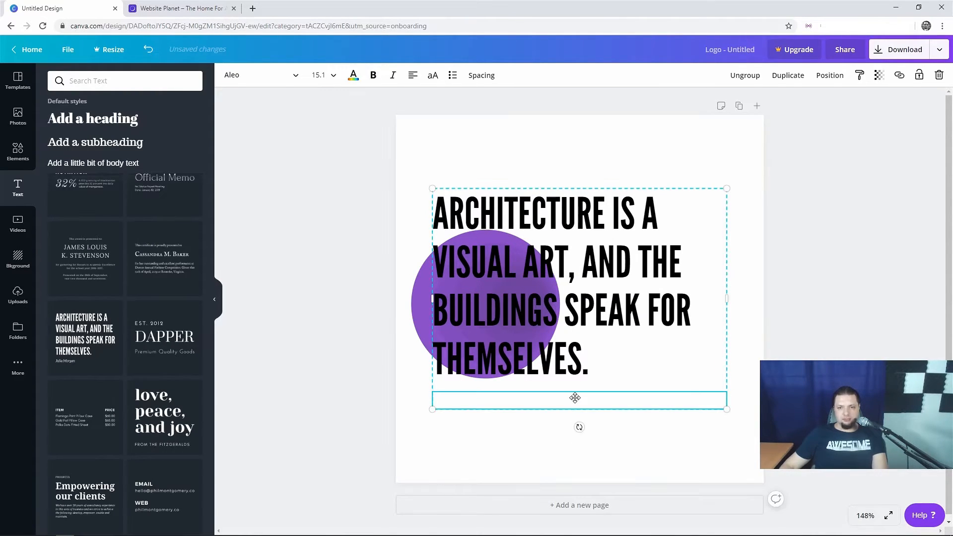
Delete the architecture quote text and the leftover empty text box, leaving only the purple circle on the page
left_click(577, 361)
double_click(571, 303)
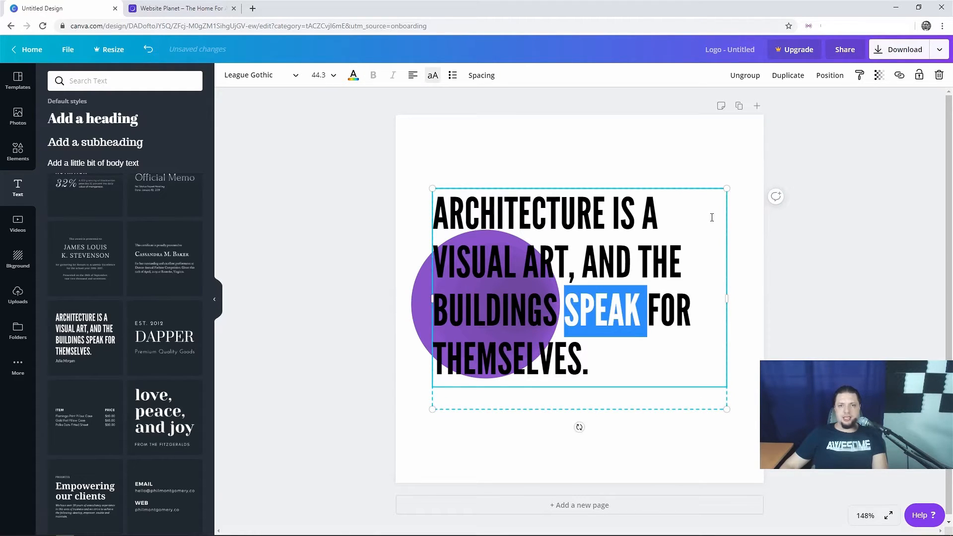
left_click(611, 189)
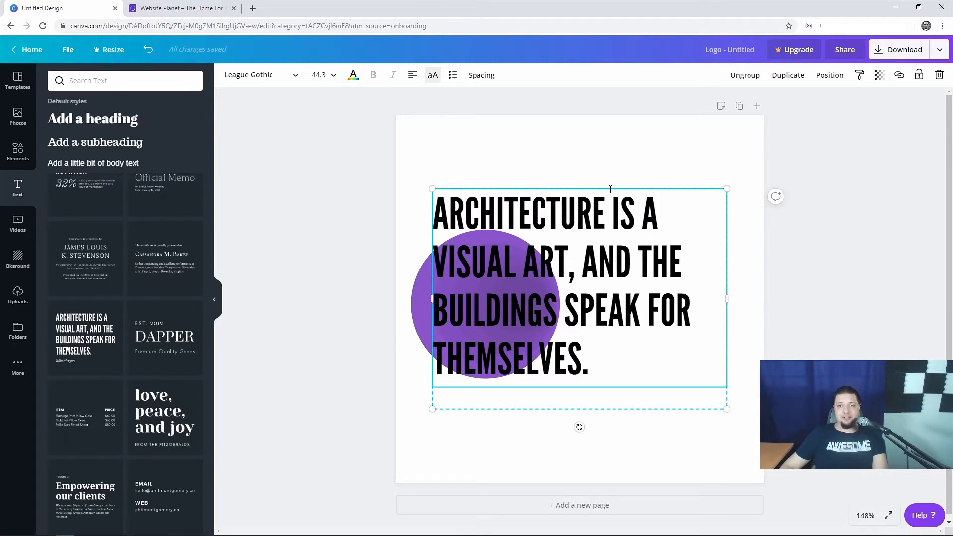
double_click(611, 189)
key("Delete")
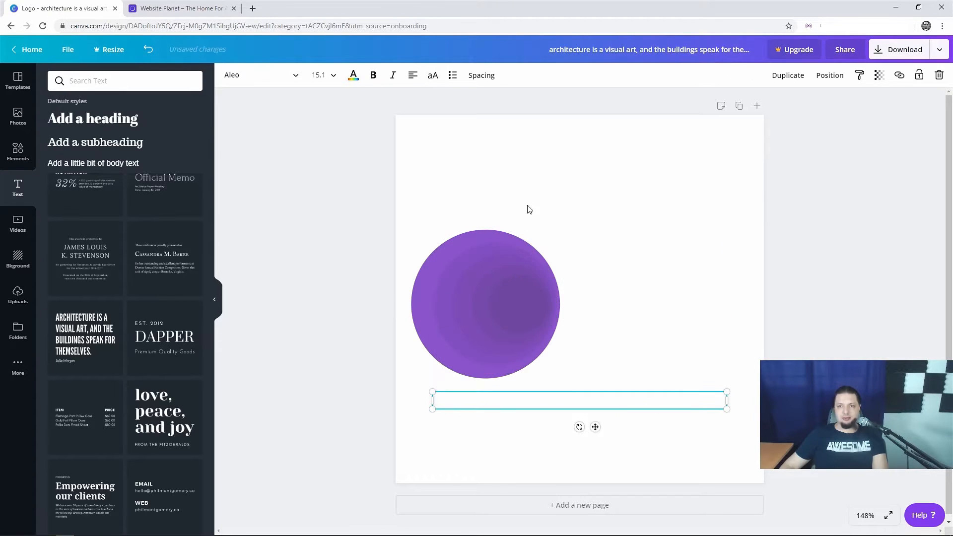
key("Delete")
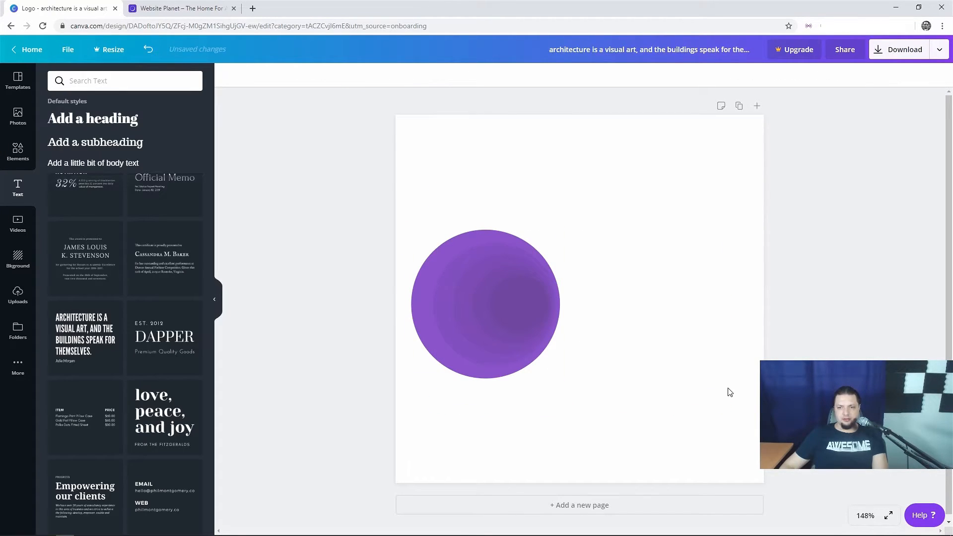
Add a default heading to the page and set its font to League Gothic
left_click(72, 121)
left_click(572, 306)
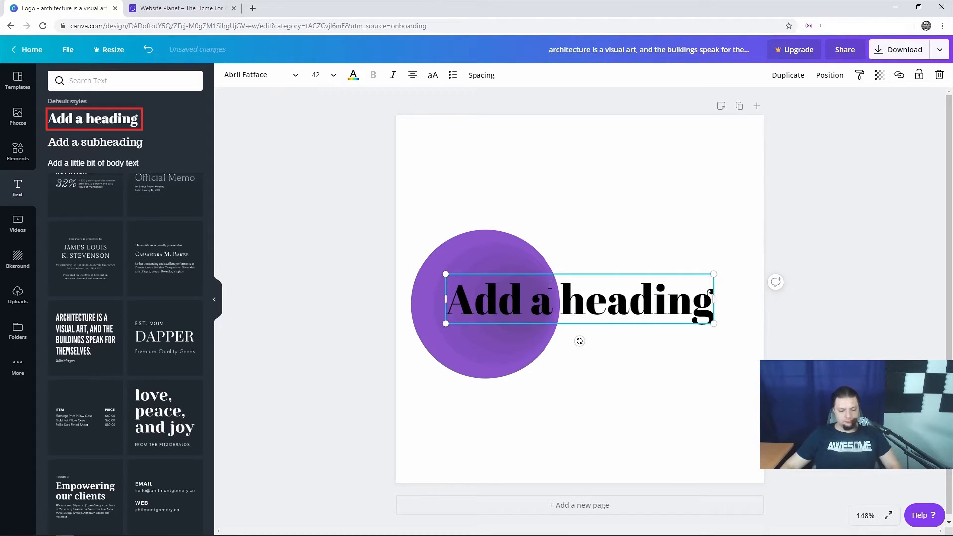
triple_click(572, 305)
left_click(258, 74)
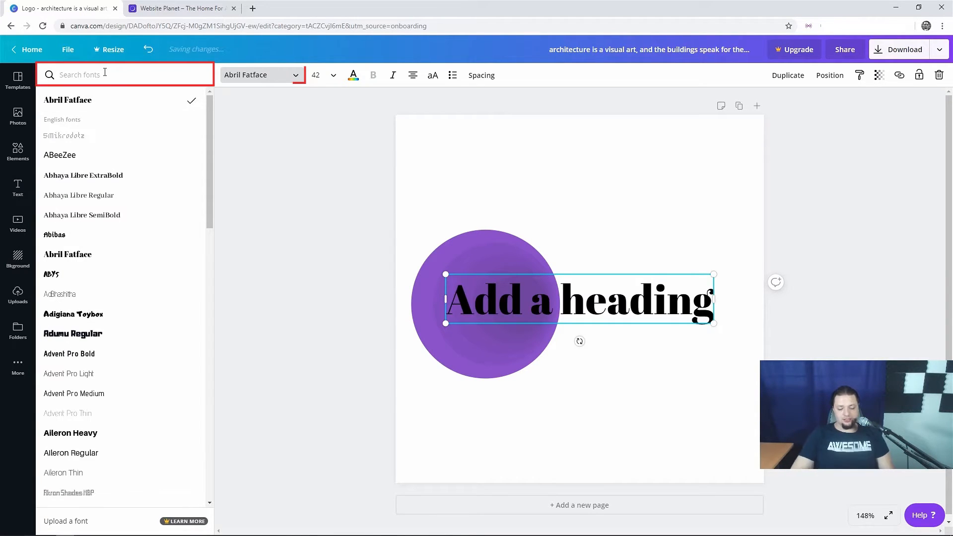
type("leag")
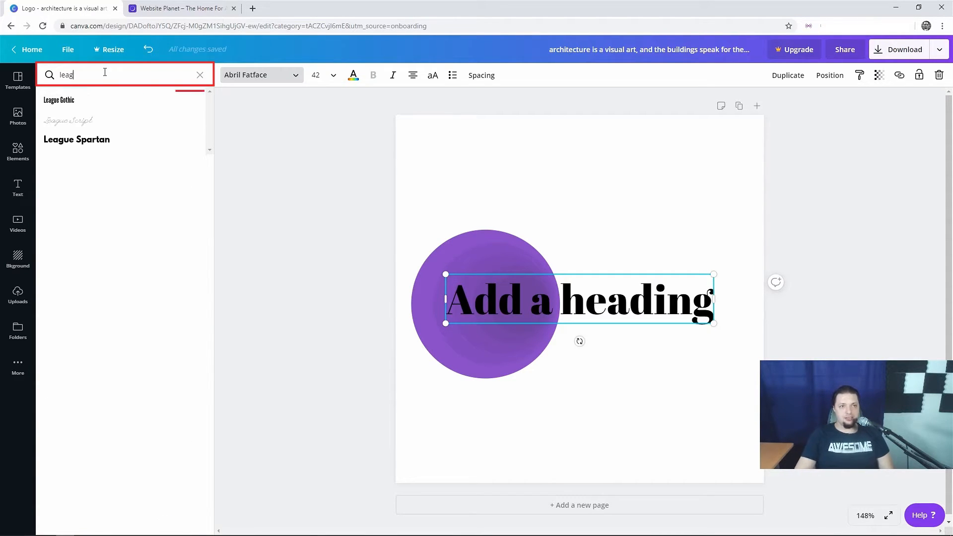
left_click(69, 105)
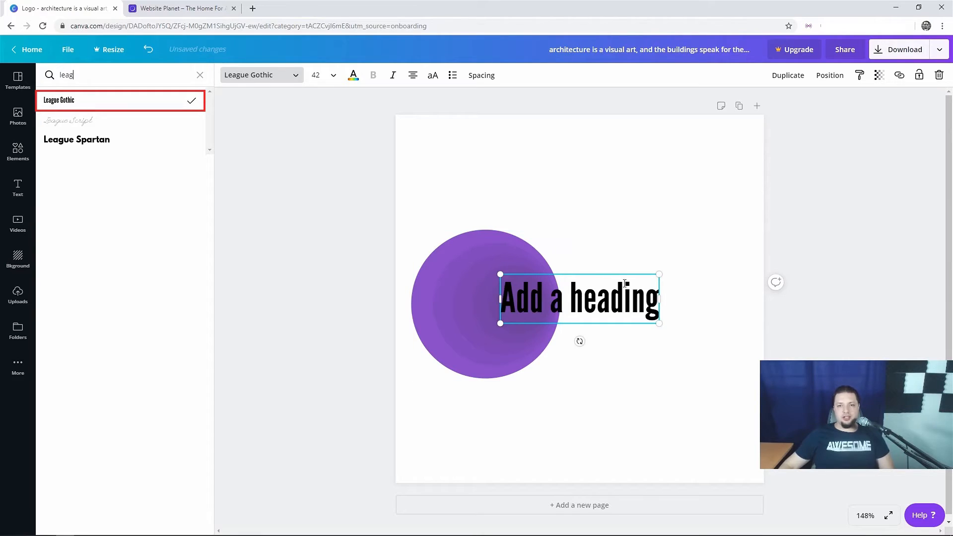
Replace the heading text with "WP" and move it onto the right half of the purple circle
key("ctrl+a")
type("WP")
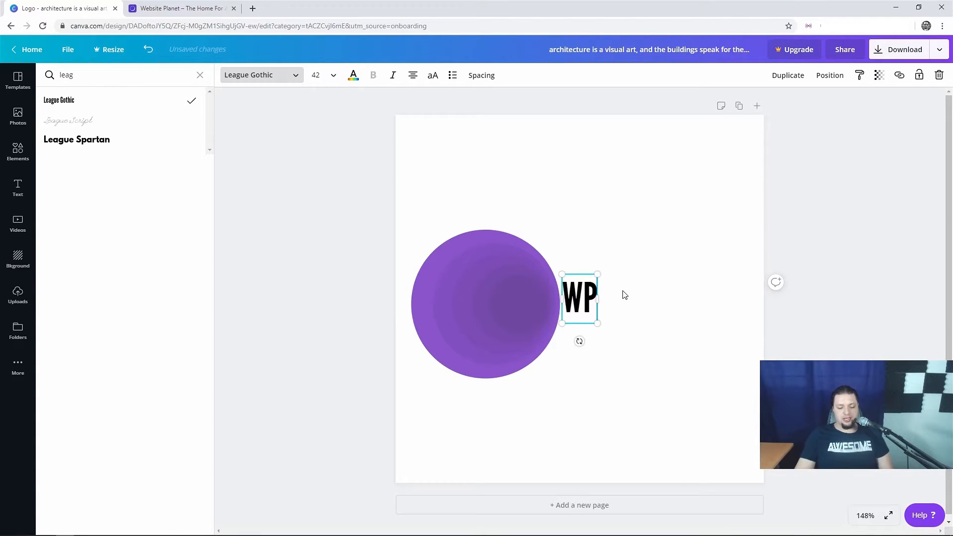
left_click_drag(571, 296, 510, 300)
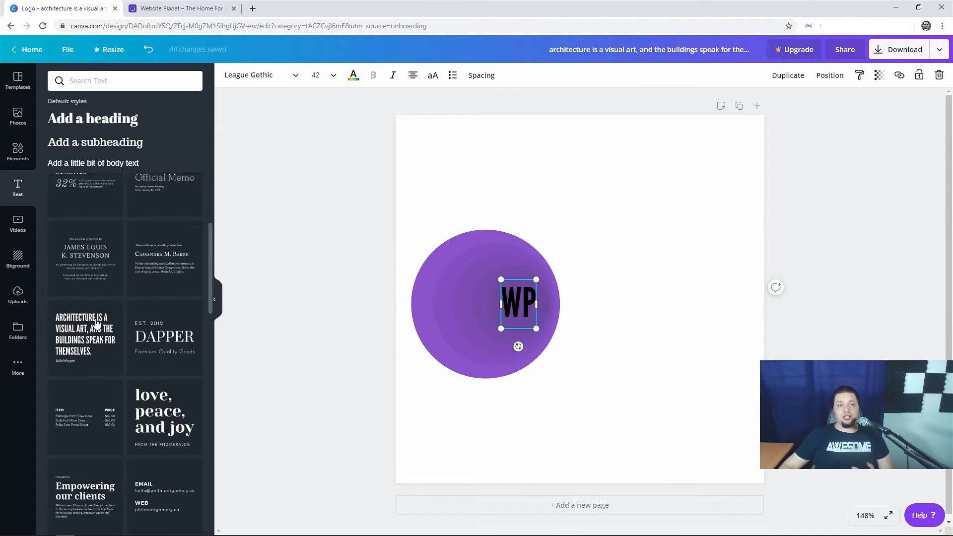
left_click(17, 296)
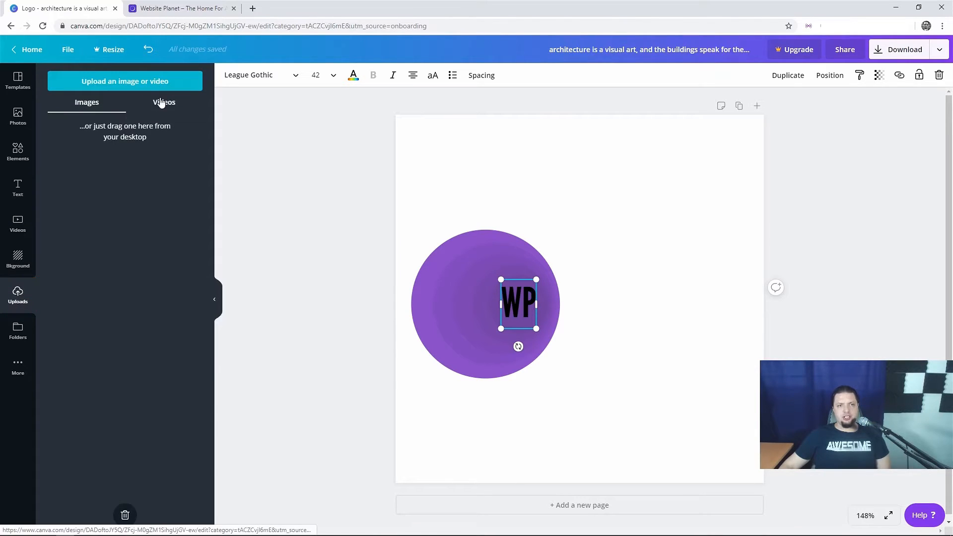
left_click(20, 329)
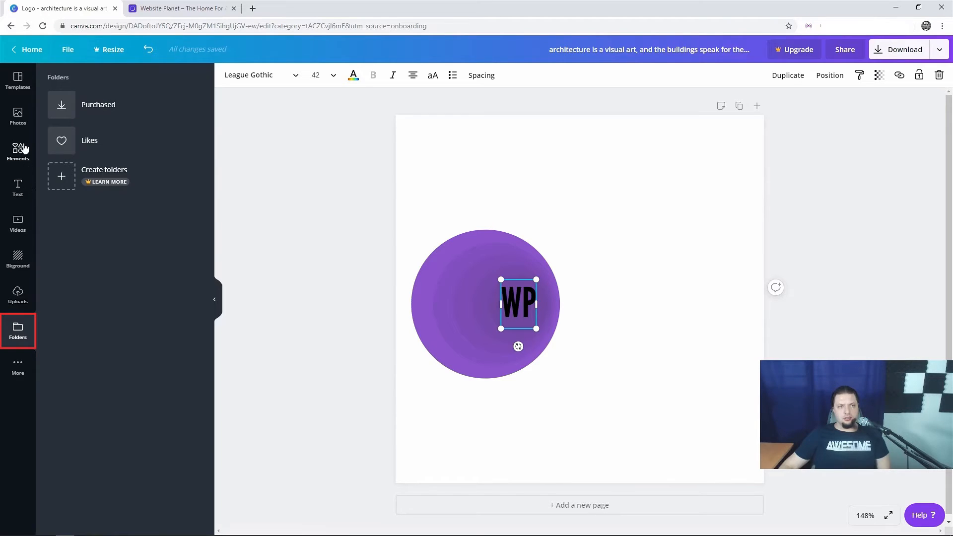
left_click(20, 90)
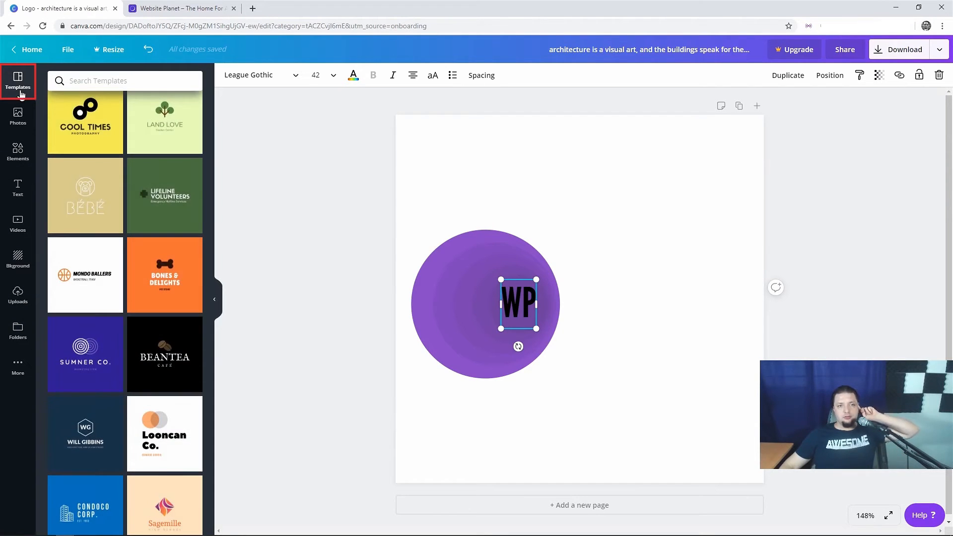
Change the color of the "WP" text to white
double_click(512, 292)
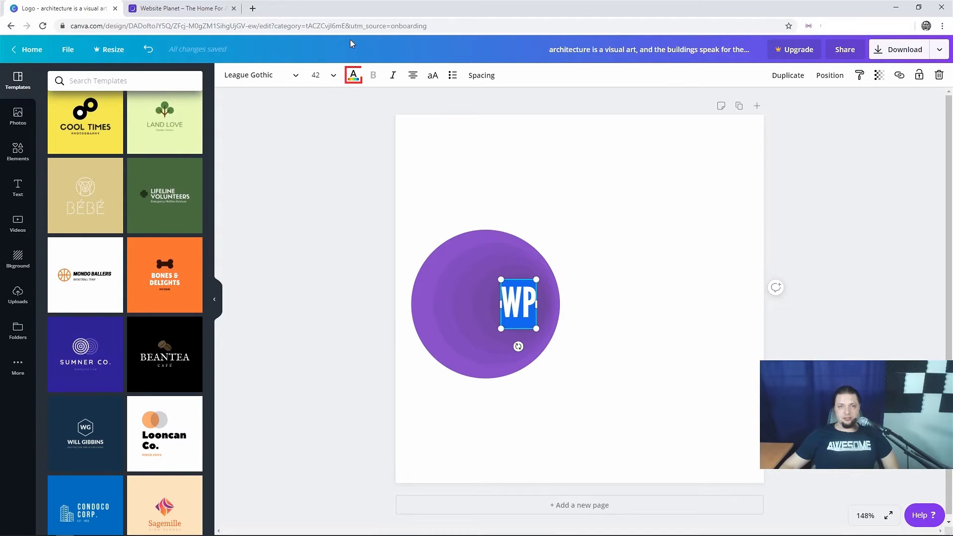
left_click(354, 77)
left_click(169, 118)
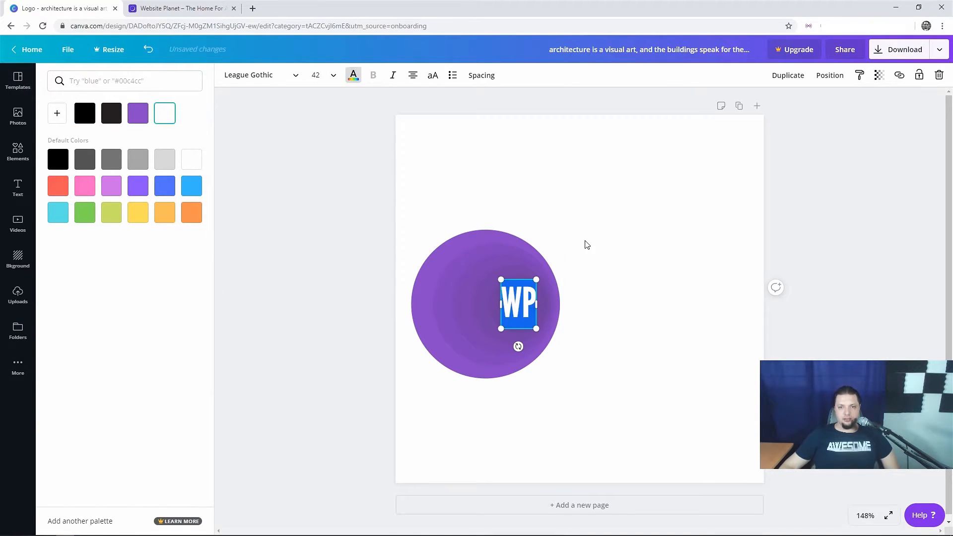
left_click(586, 245)
Enlarge the white "WP" text to font size 120 and place it over the lower part of the purple circle
left_click(519, 304)
left_click_drag(501, 328, 481, 357)
left_click_drag(495, 312, 533, 307)
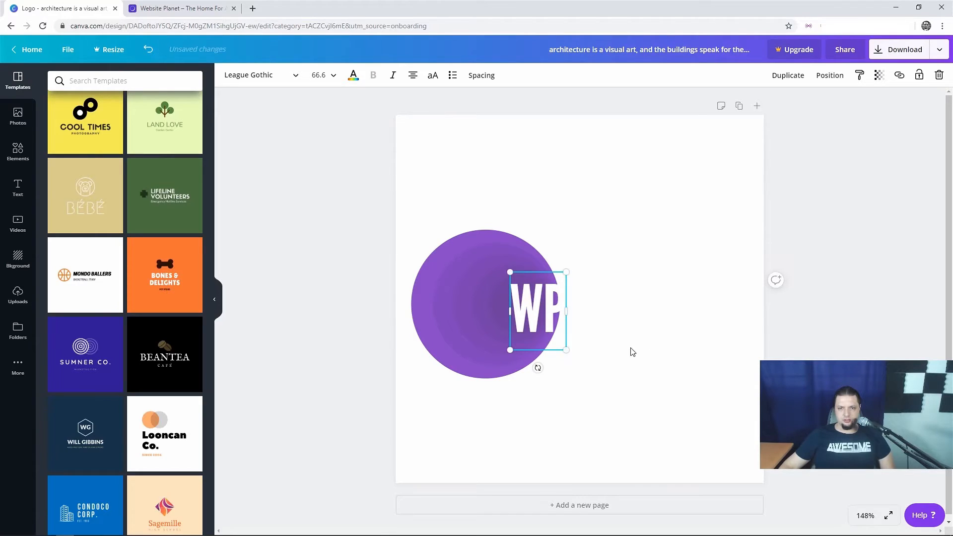
left_click(604, 346)
left_click(523, 328)
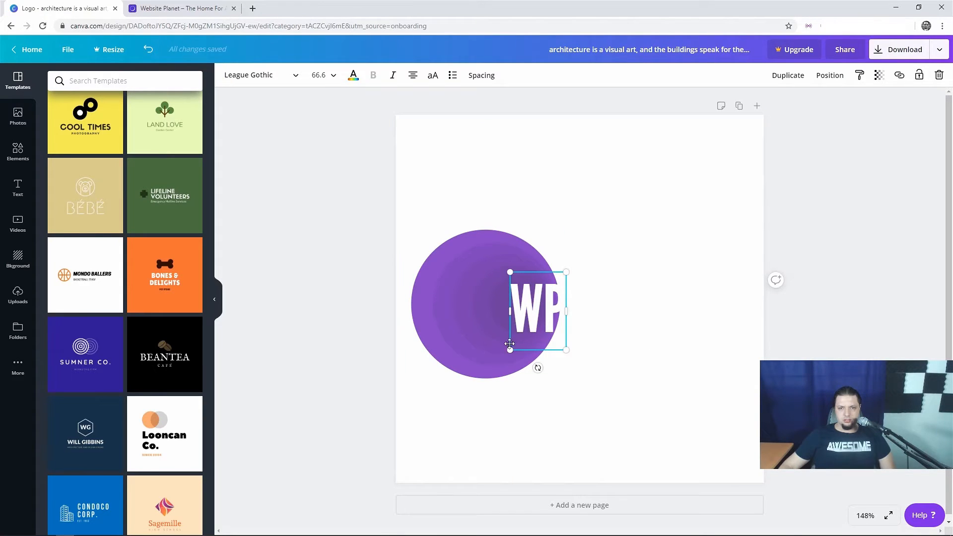
left_click_drag(510, 350, 478, 383)
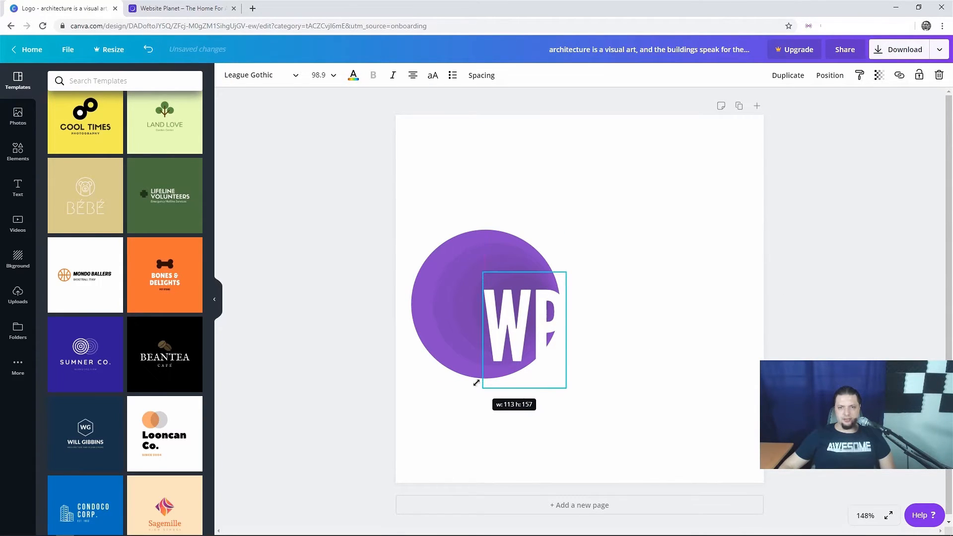
left_click_drag(524, 316, 515, 329)
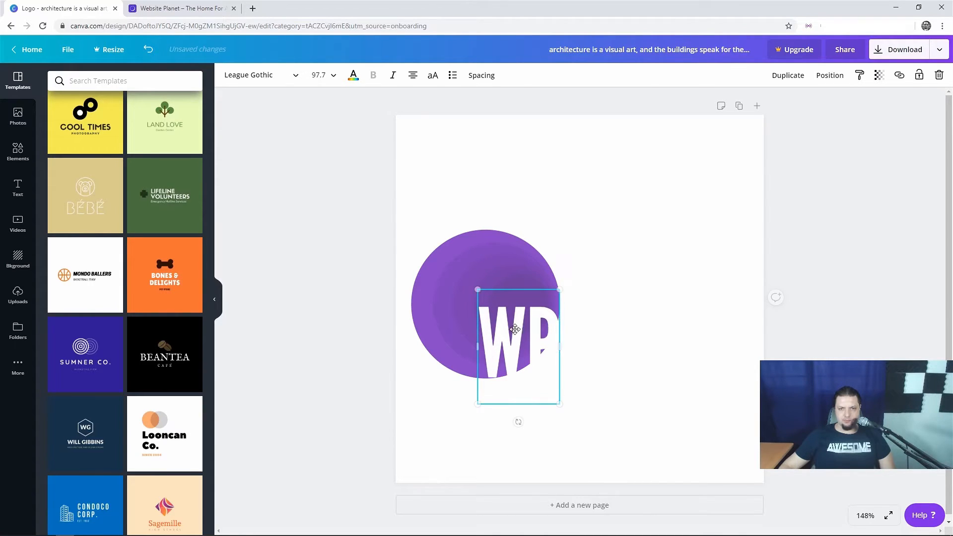
left_click_drag(475, 290, 459, 270)
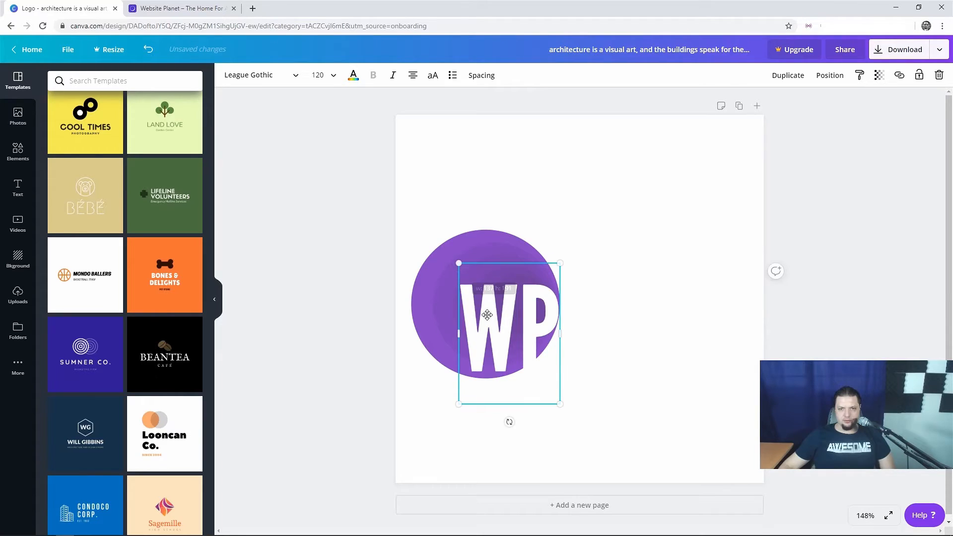
left_click_drag(488, 315, 469, 327)
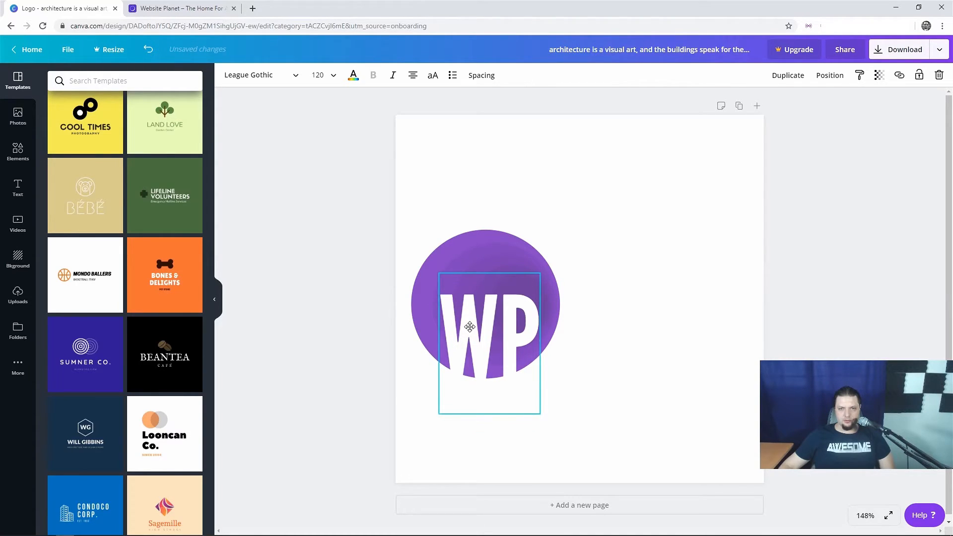
Reposition the "WP" text so it is horizontally centered on the circle with its base running off the lower edge
left_click(599, 352)
left_click_drag(482, 339, 452, 314)
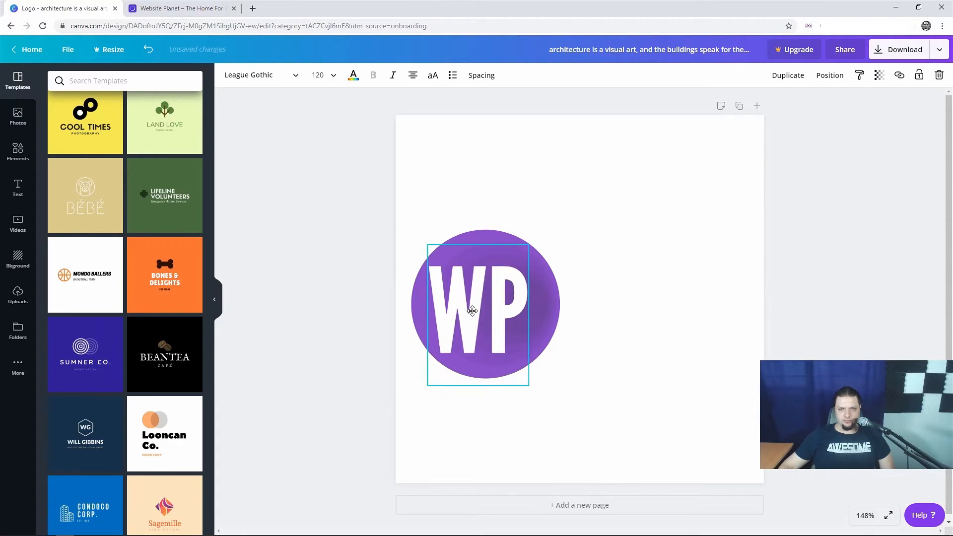
left_click_drag(476, 315, 456, 297)
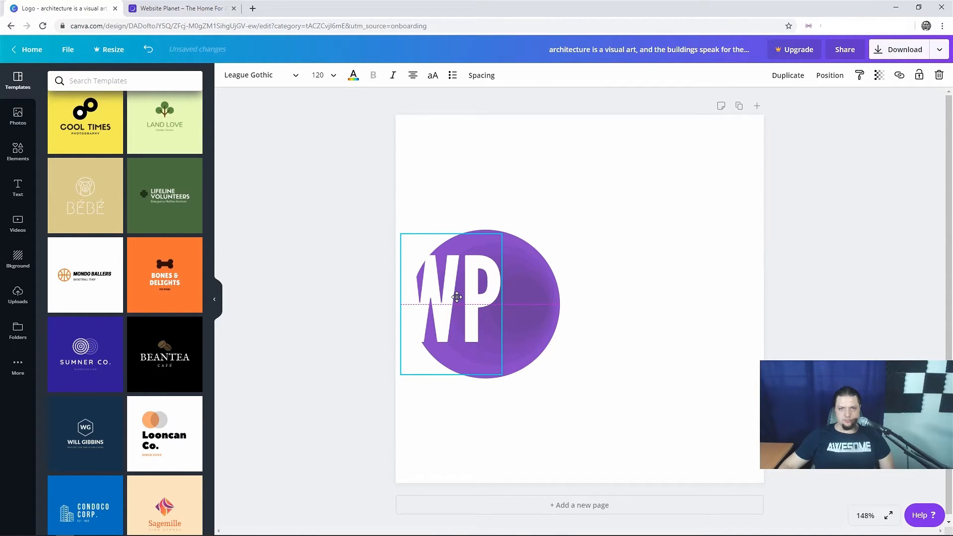
left_click_drag(458, 297, 472, 336)
left_click(617, 434)
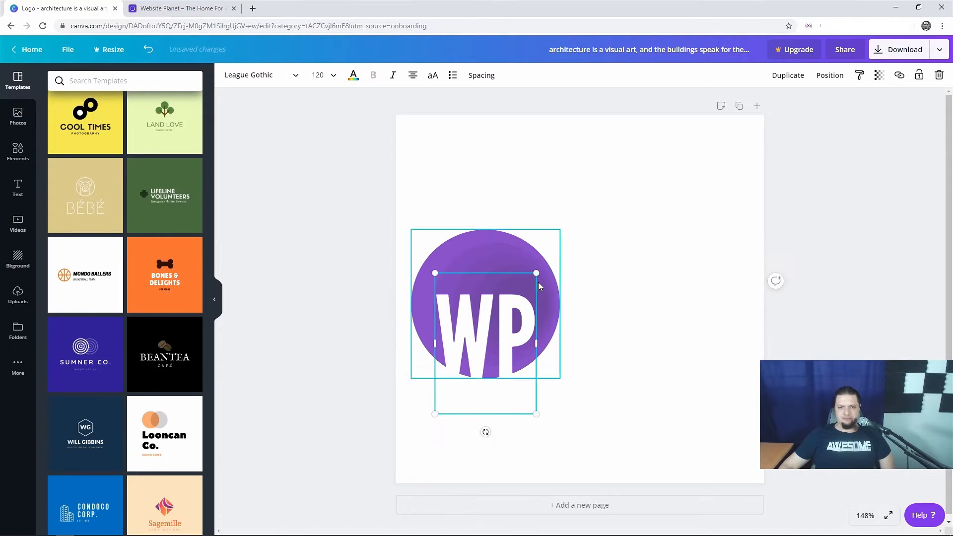
Enlarge the "WP" text to font size 139, keeping its base cut off by the circle's lower edge
left_click_drag(537, 276, 547, 251)
left_click_drag(481, 341, 478, 341)
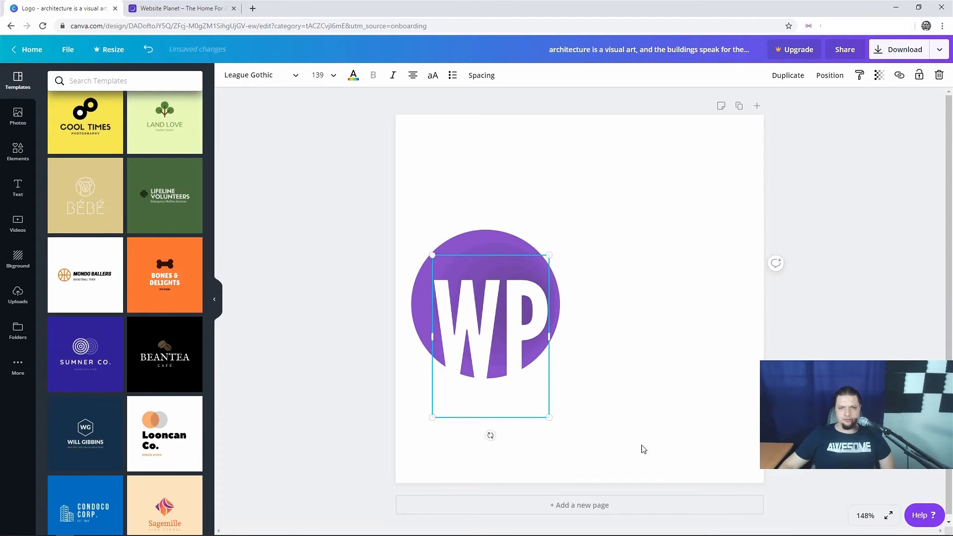
left_click(636, 448)
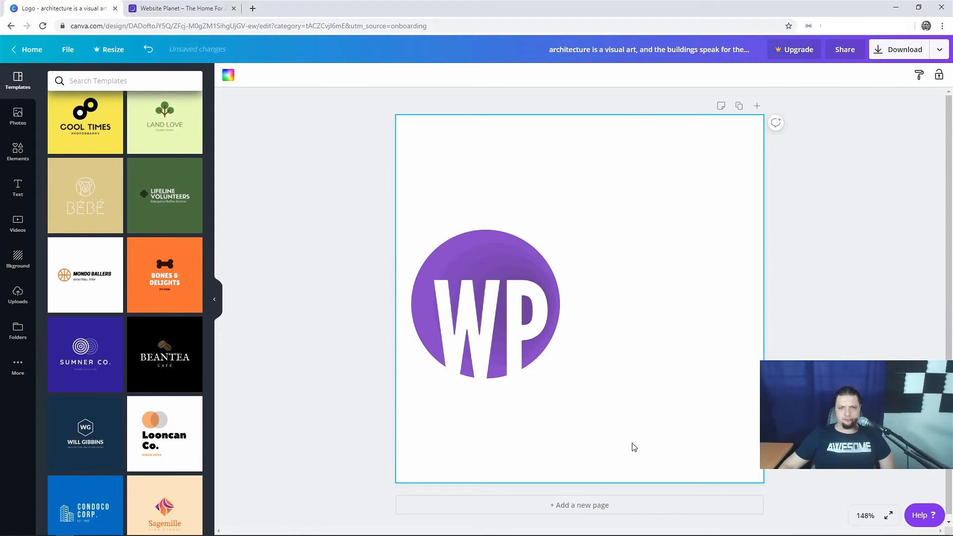
left_click(490, 322)
left_click(642, 416)
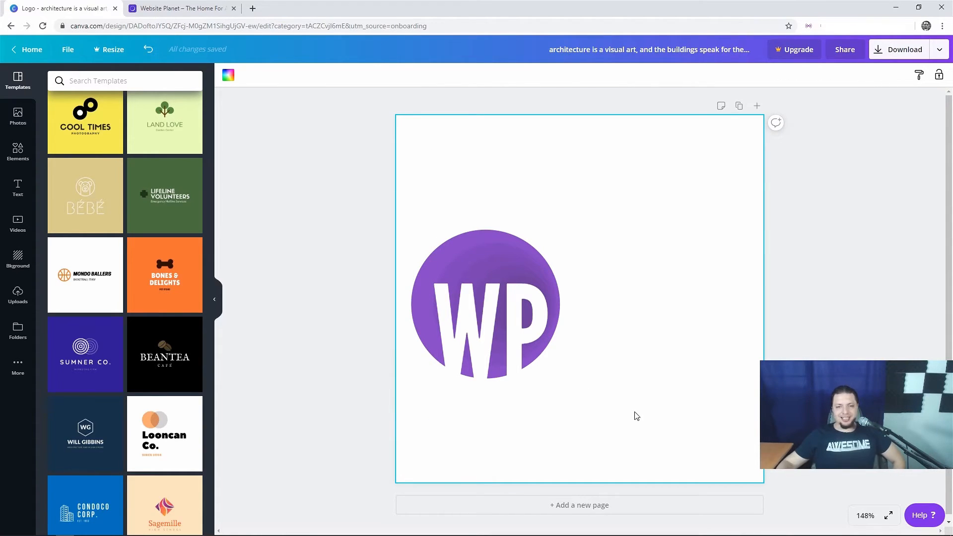
Try moving the purple circle and the "WP" text together, and undo the move
left_click(467, 251)
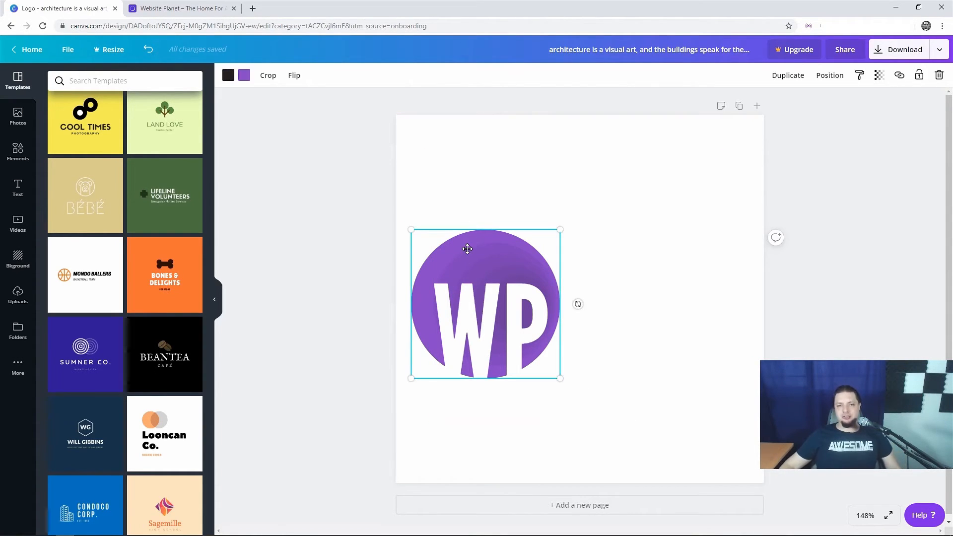
left_click(470, 325, "shift")
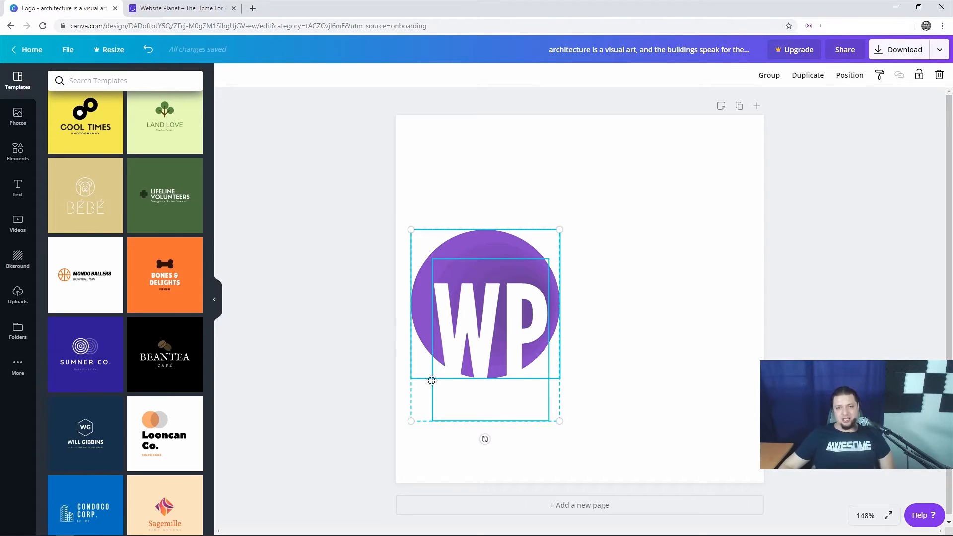
left_click_drag(515, 358, 521, 337)
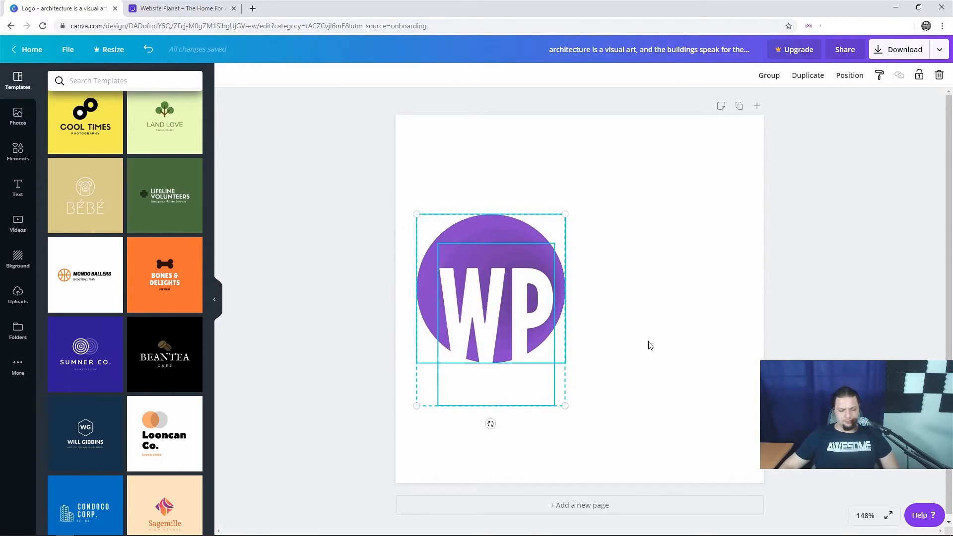
key("ctrl+z")
left_click(632, 313)
Resize the "WP" text to font size 109 and center it inside the purple circle
left_click_drag(494, 326, 484, 312)
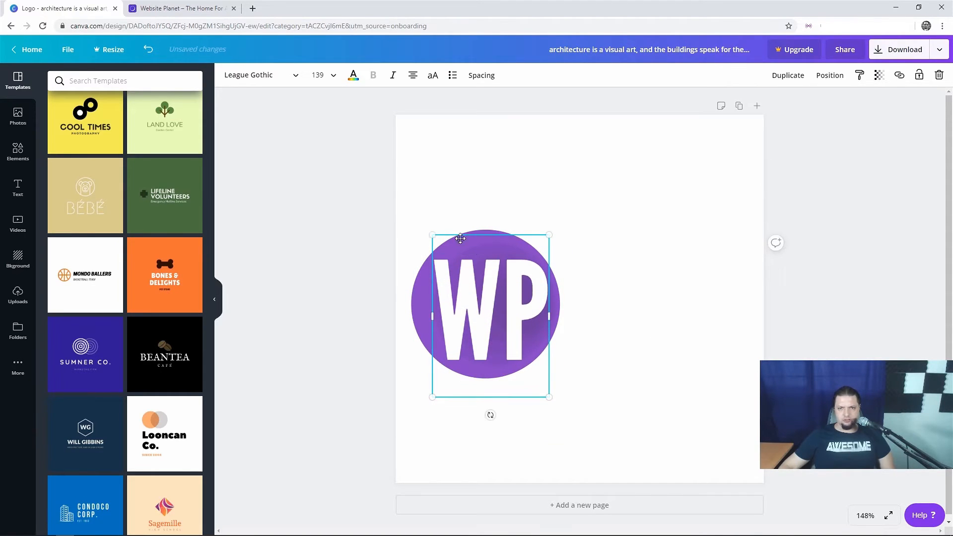
left_click_drag(431, 235, 468, 263)
left_click_drag(500, 328, 482, 308)
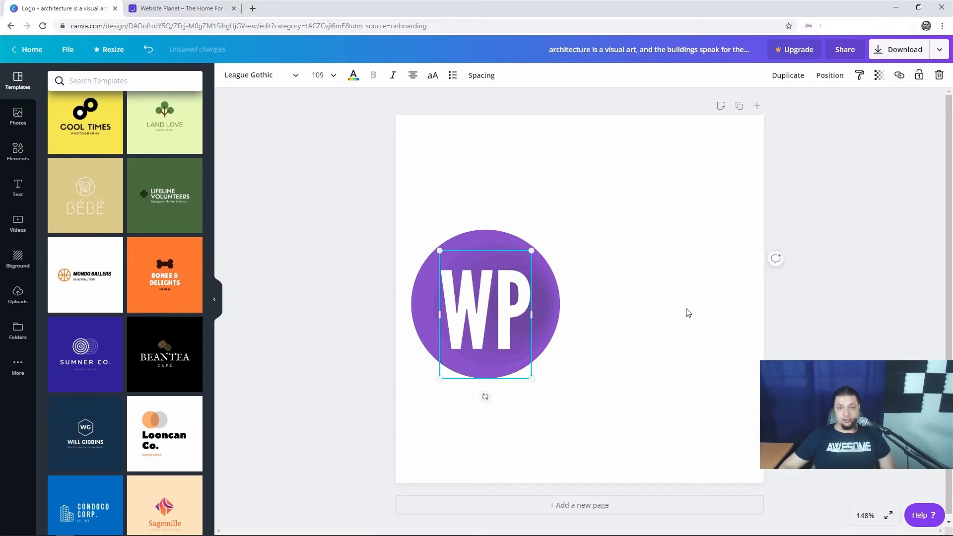
left_click(688, 312)
left_click(501, 317)
left_click(700, 335)
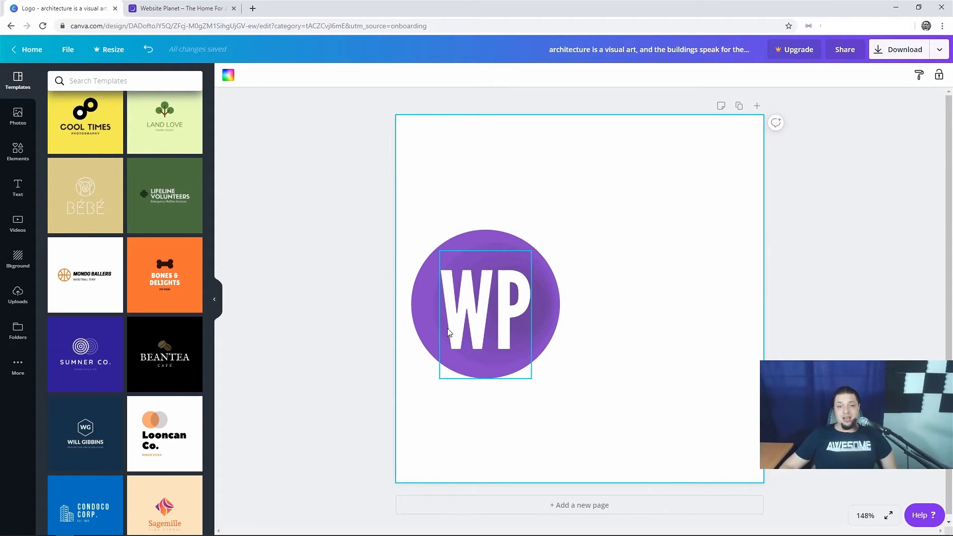
Try moving the "WP" text down over the circle's lower edge, and undo the move
left_click_drag(470, 332, 468, 380)
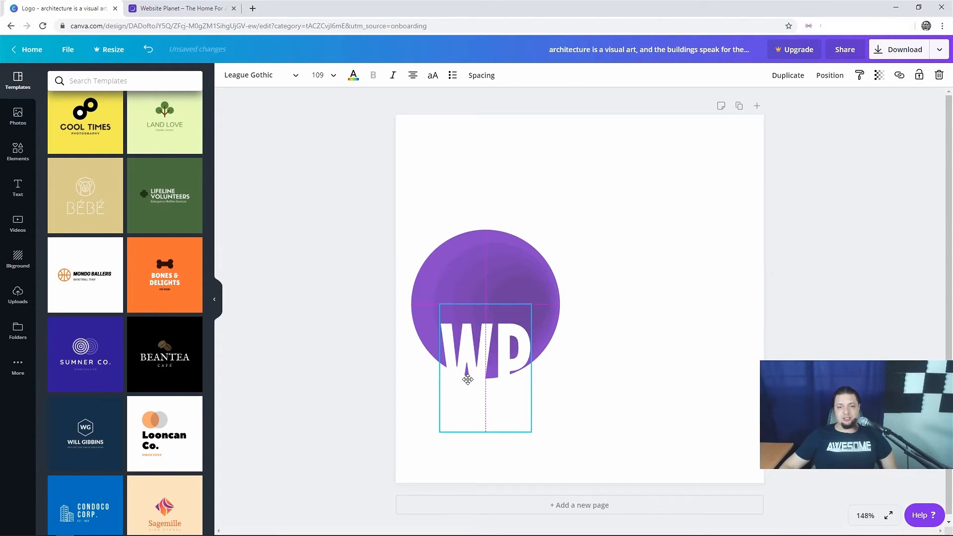
key("ctrl+z")
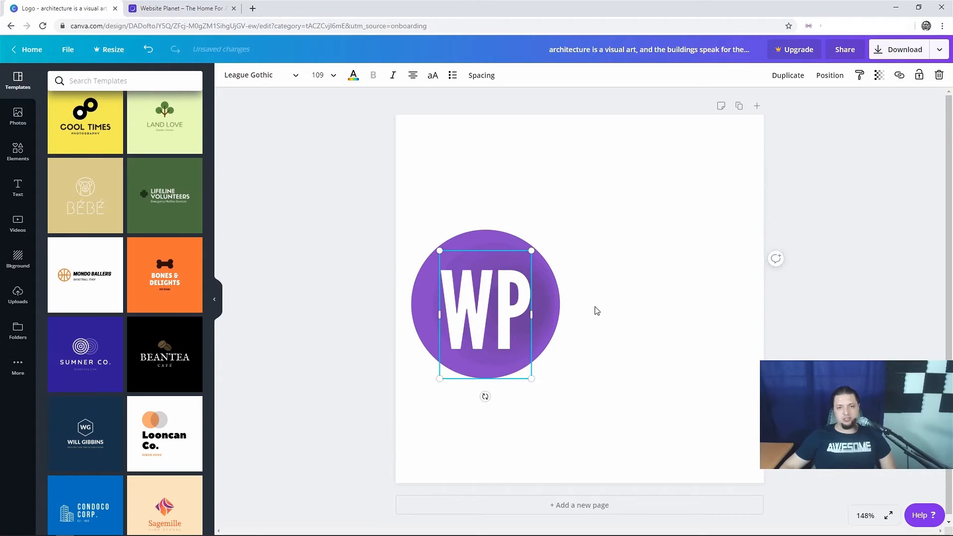
left_click(677, 345)
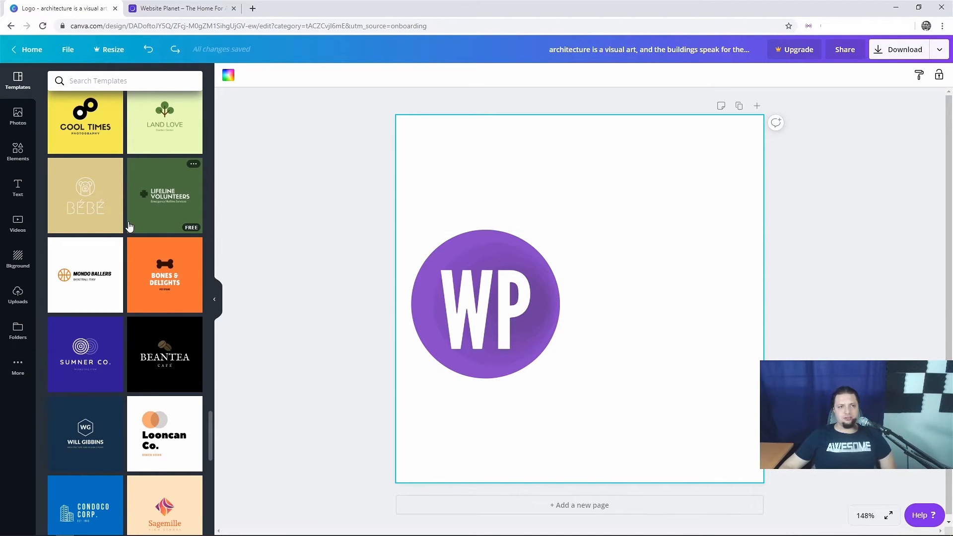
Try adding the featured orange pumpkin graphic to the design, and delete it
left_click(18, 151)
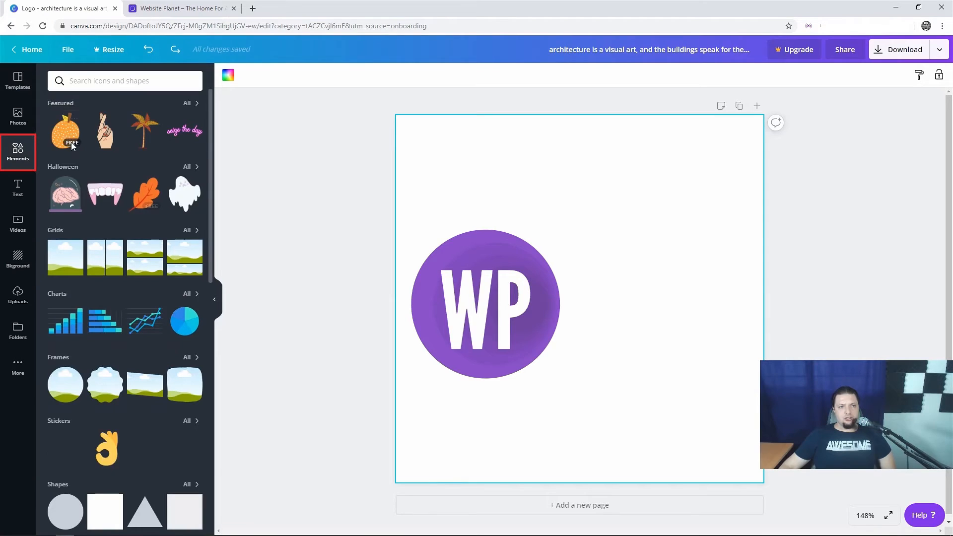
left_click(72, 145)
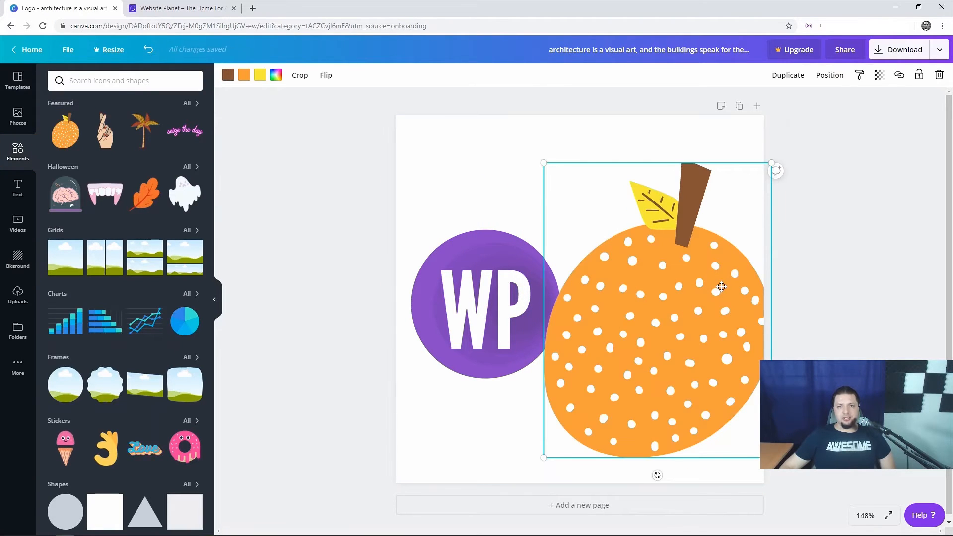
key("Delete")
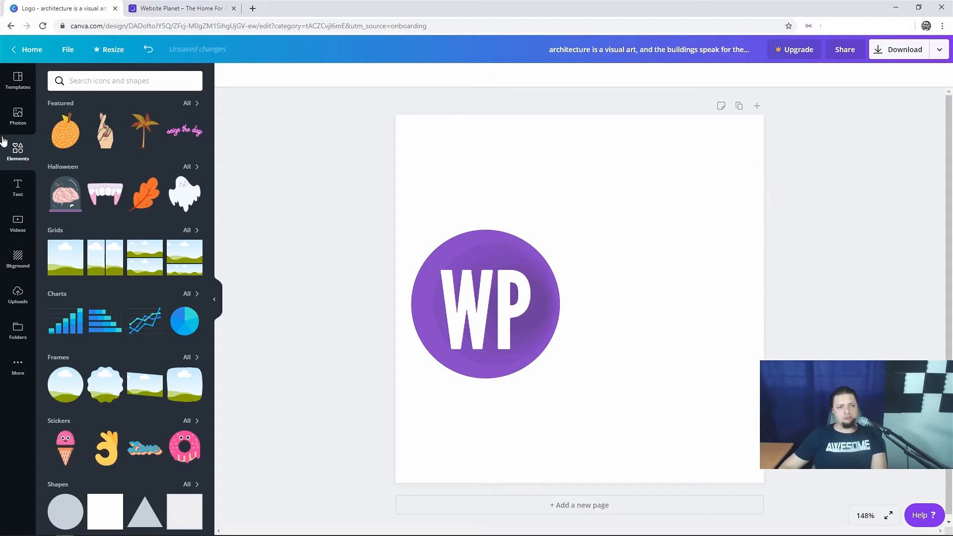
Browse the logo templates and the element categories for graphics that could be added to the logo
left_click(7, 92)
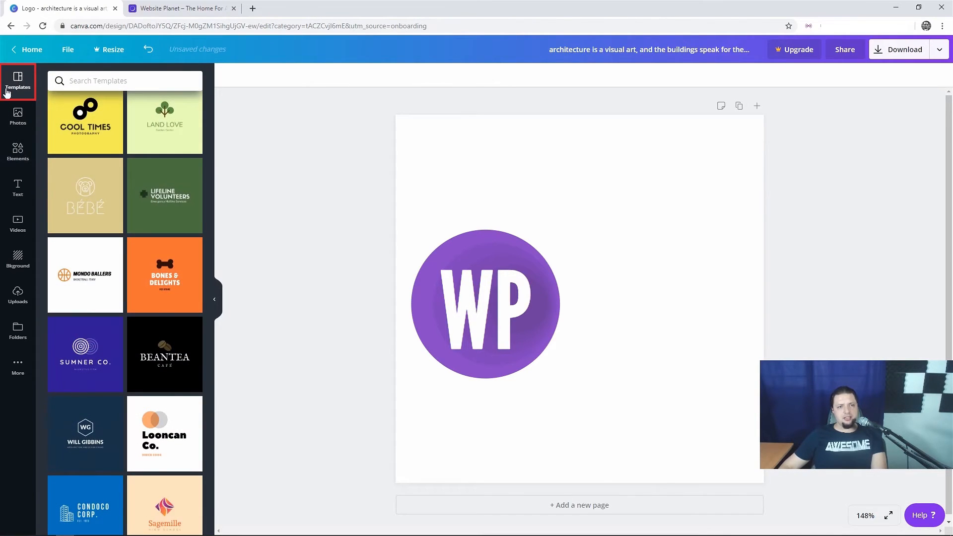
scroll(84, 242, "down", 10)
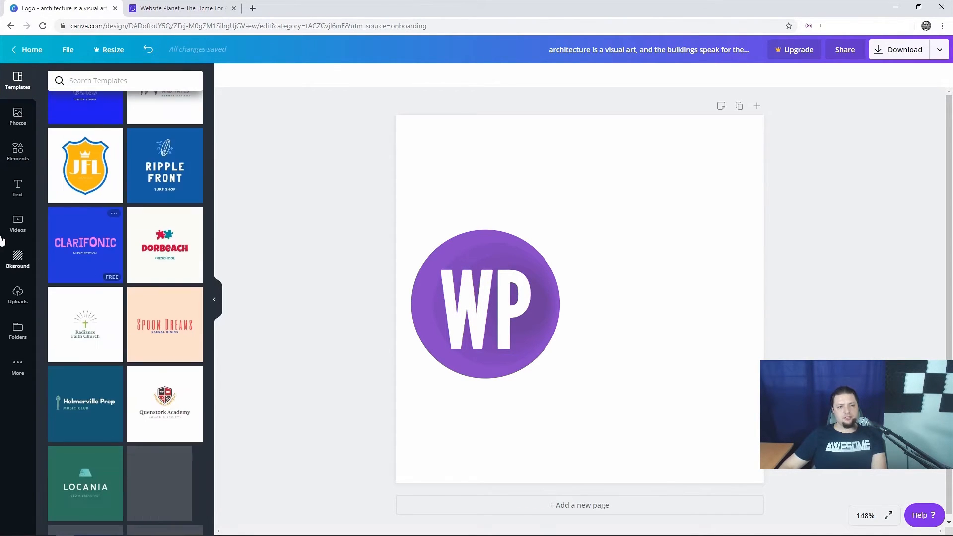
left_click(18, 151)
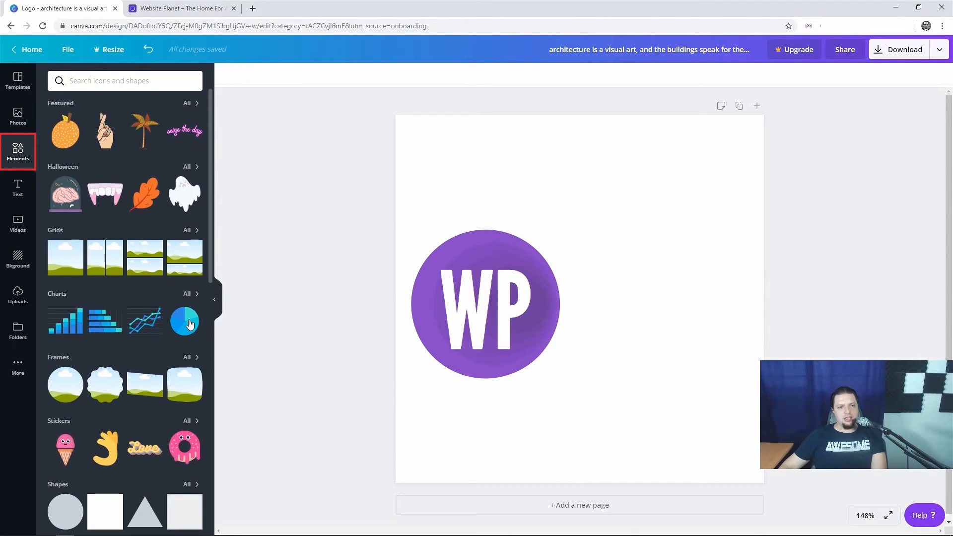
scroll(111, 358, "down", 15)
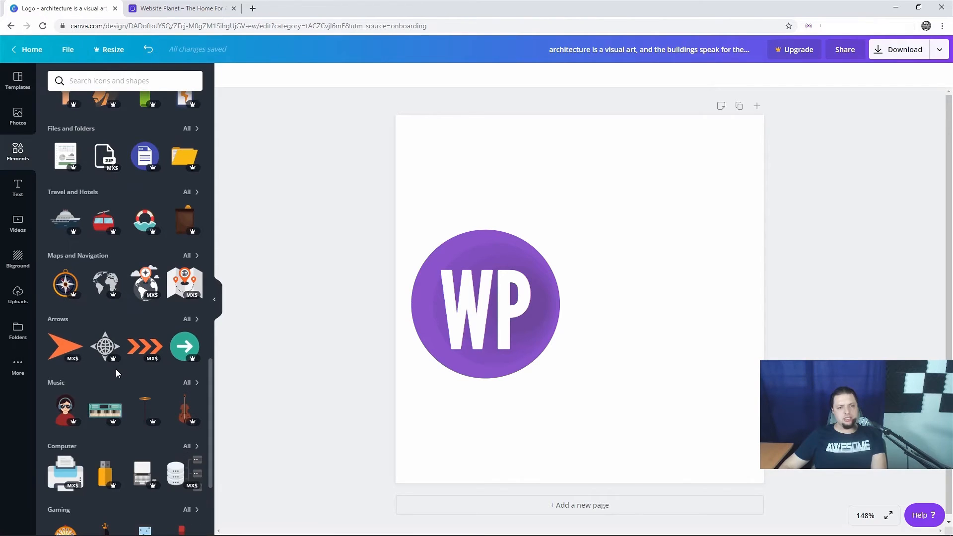
scroll(116, 370, "up", 10)
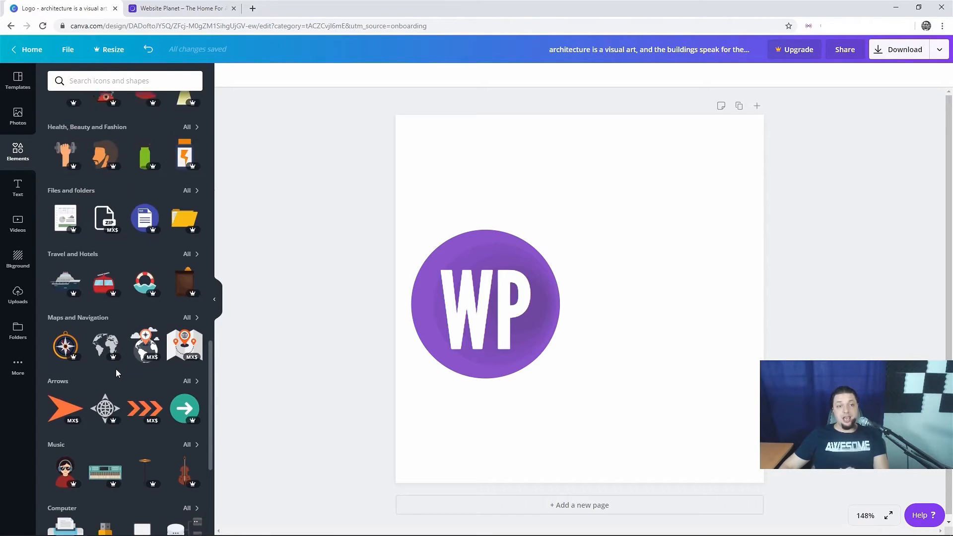
scroll(117, 362, "down", 1)
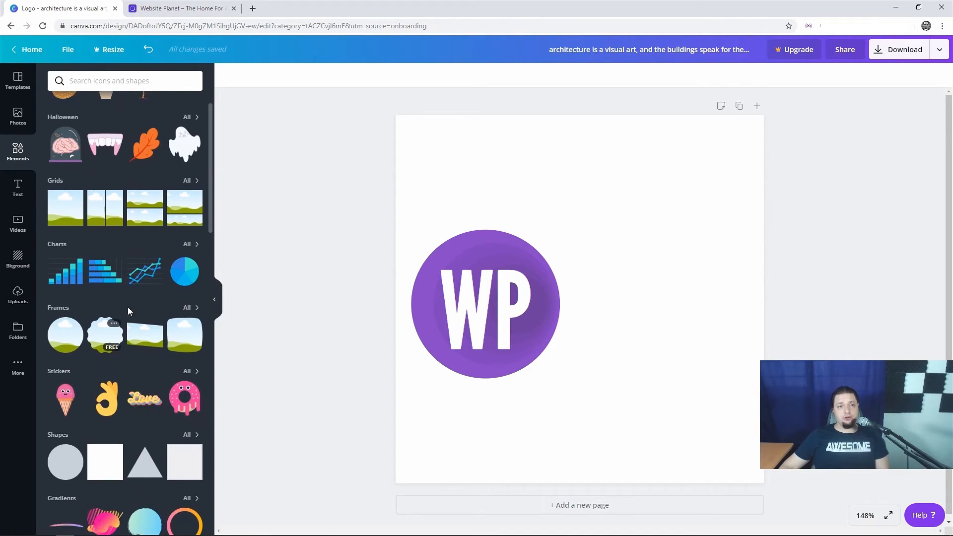
Try placing the Halloween orange leaf and the single-image grid on the page, and delete each of them
left_click_drag(158, 145, 579, 213)
left_click_drag(666, 296, 637, 294)
key("Delete")
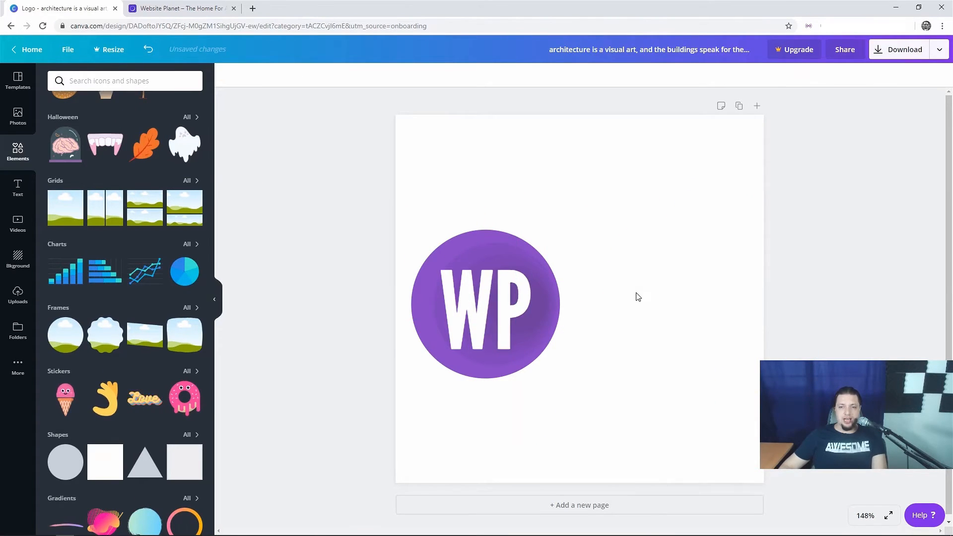
left_click_drag(80, 221, 651, 183)
key("Delete")
Try placing the pink-to-purple gradient brush stroke above and below the circle, and delete it
scroll(125, 248, "down", 3)
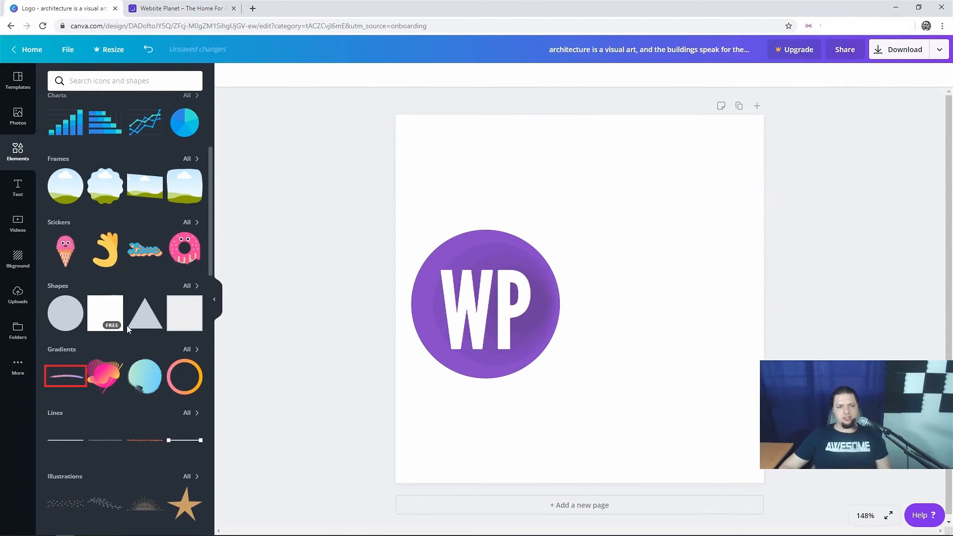
mouse_move(65, 379)
left_mouse_down()
mouse_move(610, 162)
mouse_move(469, 195)
left_mouse_up()
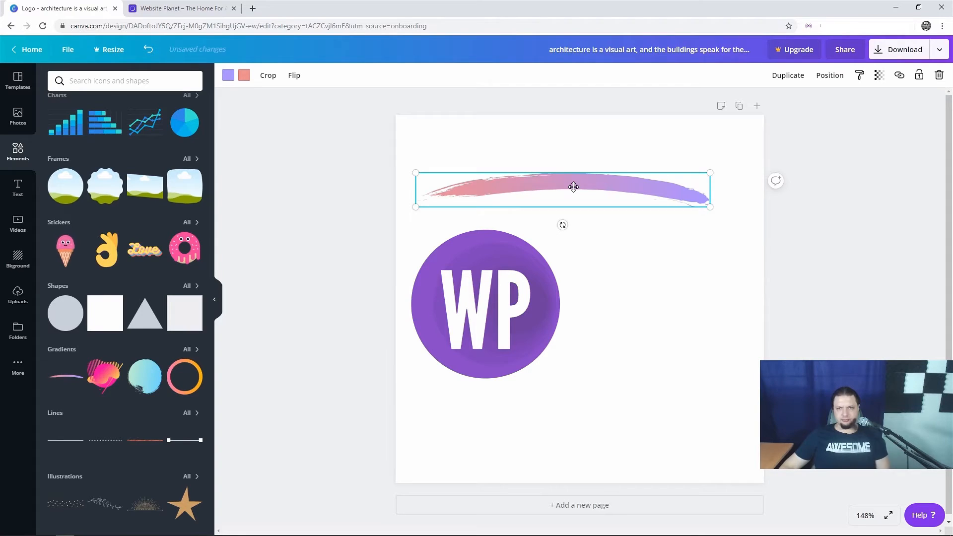
left_click_drag(555, 179, 613, 382)
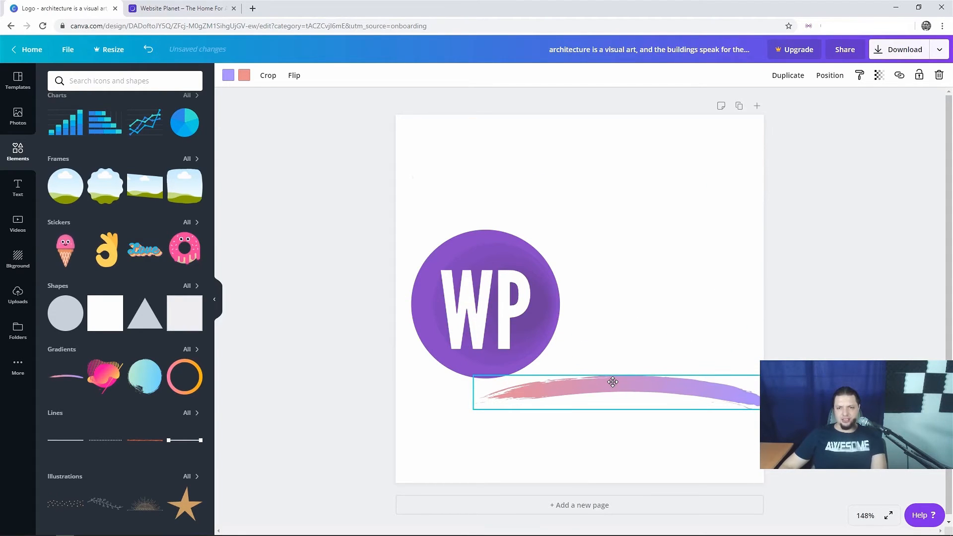
key("Delete")
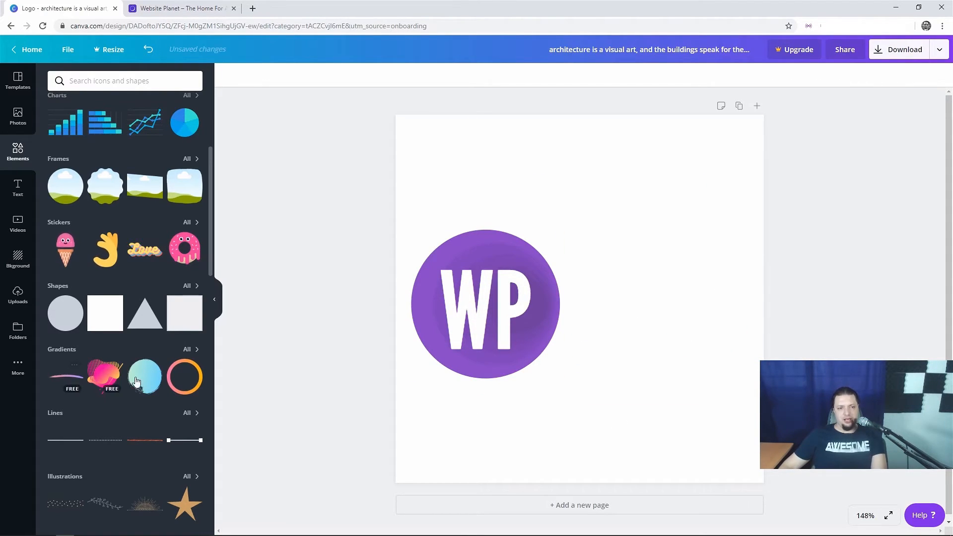
Try placing the pink-to-orange gradient ring around the "WP" circle, and delete it
left_click_drag(183, 393, 540, 215)
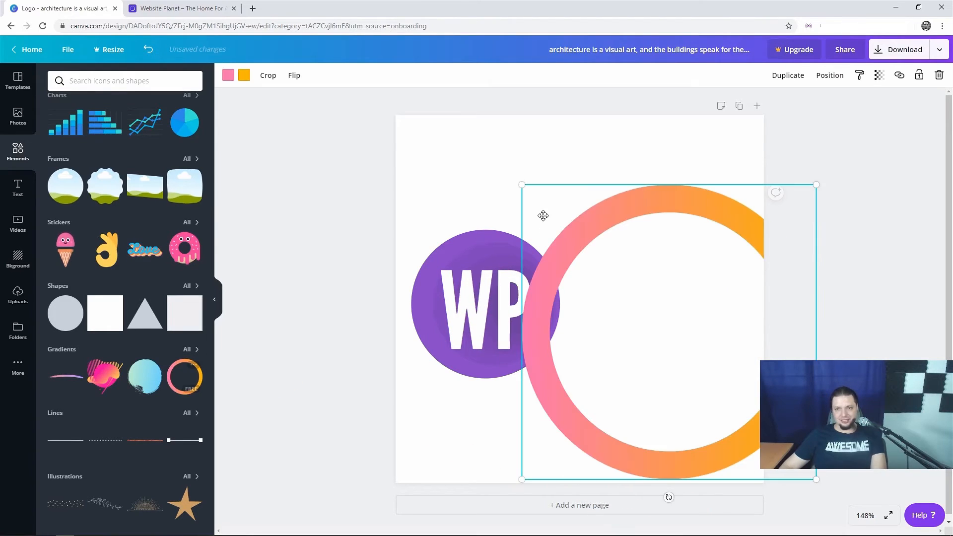
left_click_drag(687, 215, 569, 175)
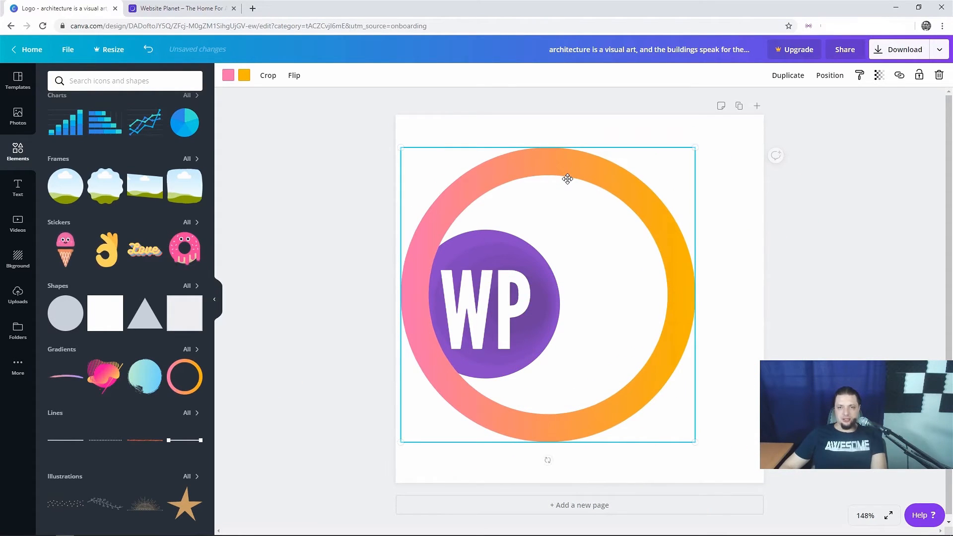
key("Delete")
Look through the element categories, such as Lines, Icons, Web and SEO, Arrows and Computer
scroll(119, 325, "down", 7)
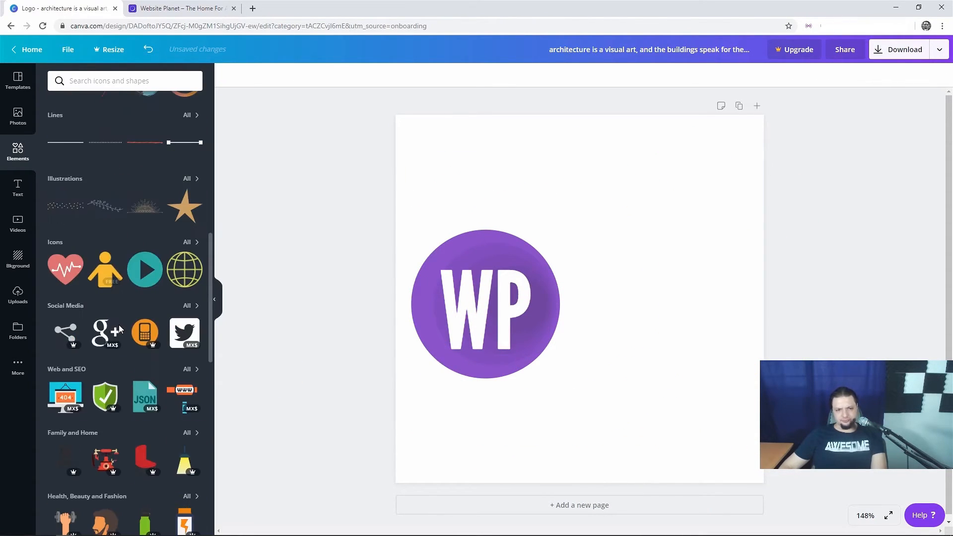
scroll(121, 329, "down", 4)
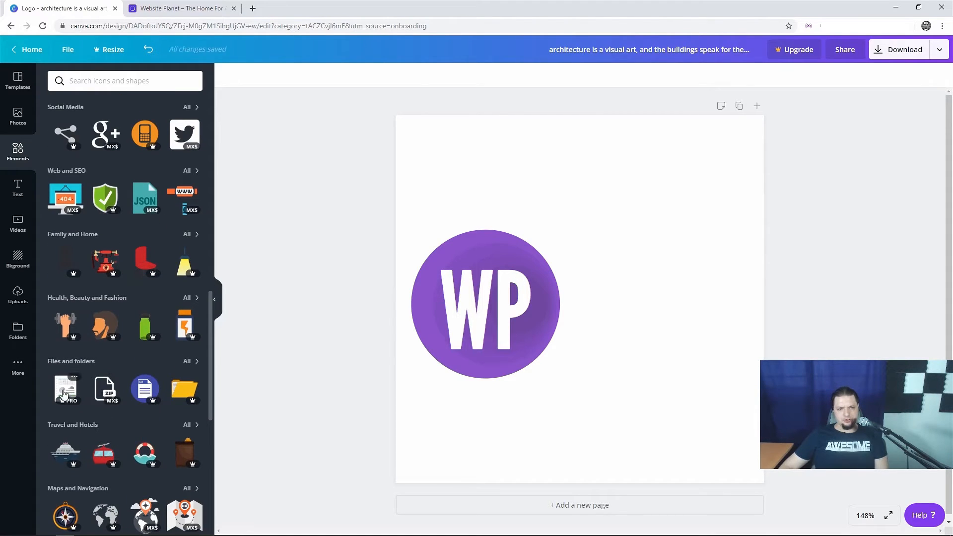
scroll(180, 390, "down", 7)
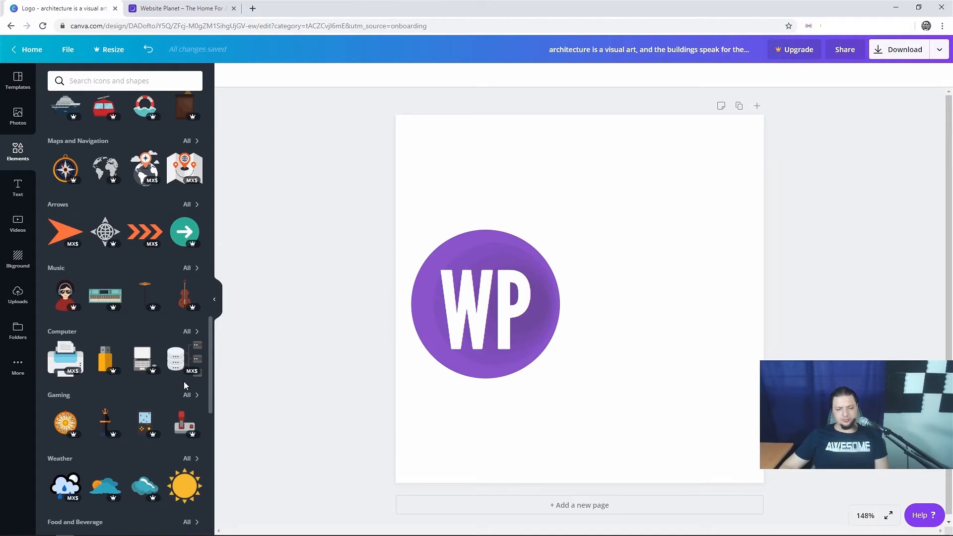
scroll(184, 381, "up", 3)
scroll(174, 377, "up", 15)
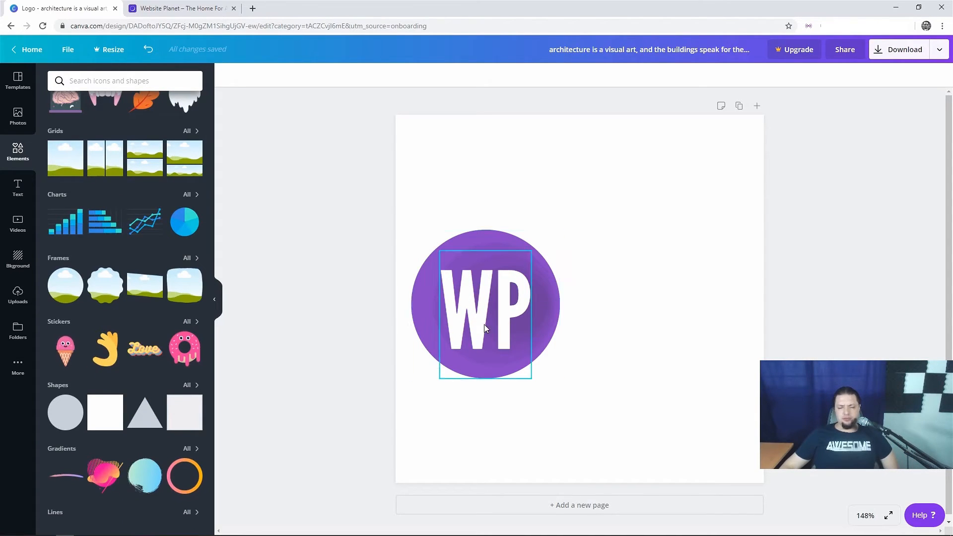
scroll(186, 286, "up", 2)
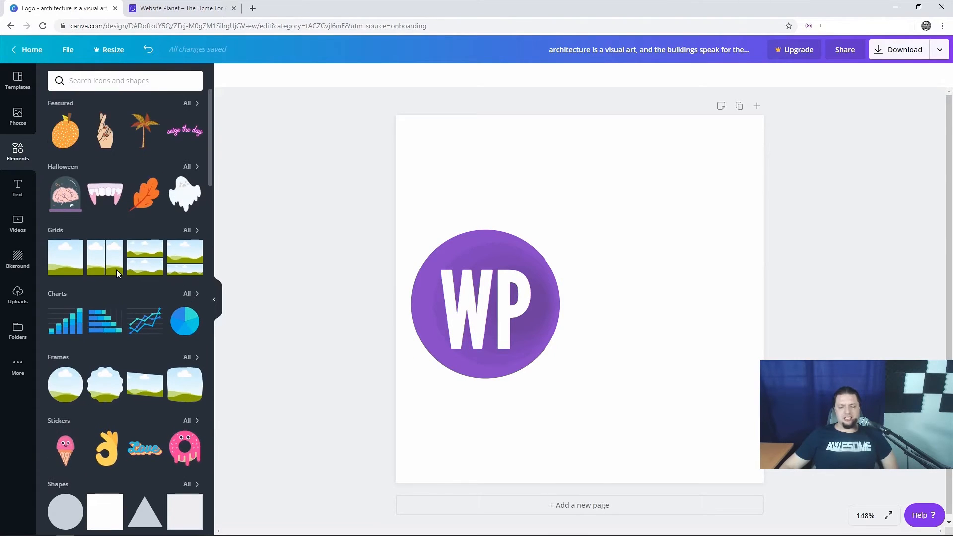
Add a heading reading "Website Planet" with "Planet" on a second line and no trailing space after "Website"
left_click(20, 189)
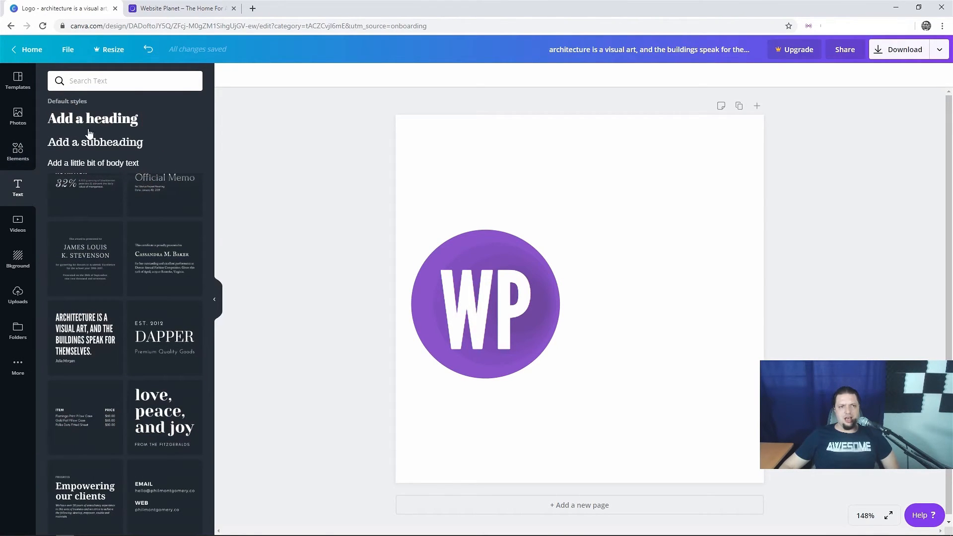
left_click(114, 119)
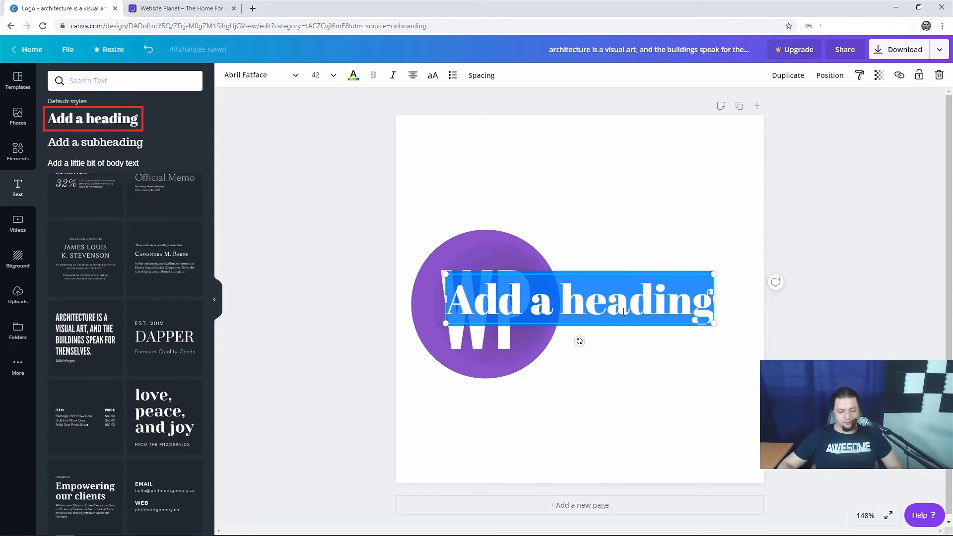
type("Website Planet")
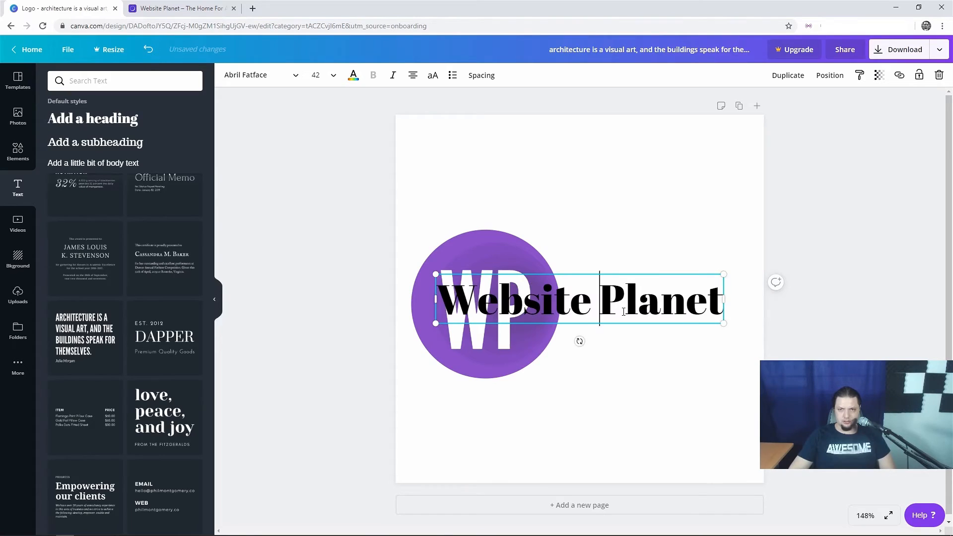
key("Return")
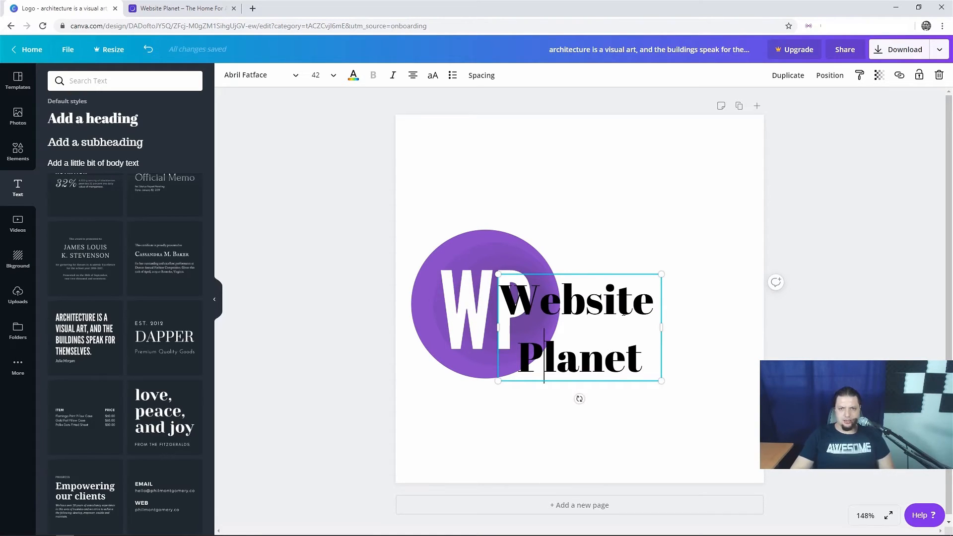
key("BackSpace")
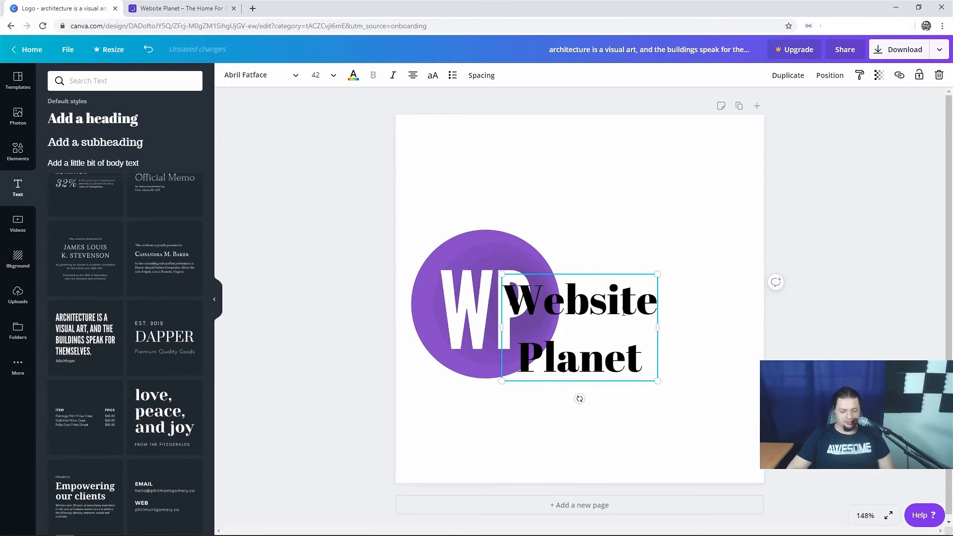
Search the fonts for "leag", try League Gothic on the whole "Website Planet" heading, and set it to League Spartan
key("ctrl+a")
left_click(265, 83)
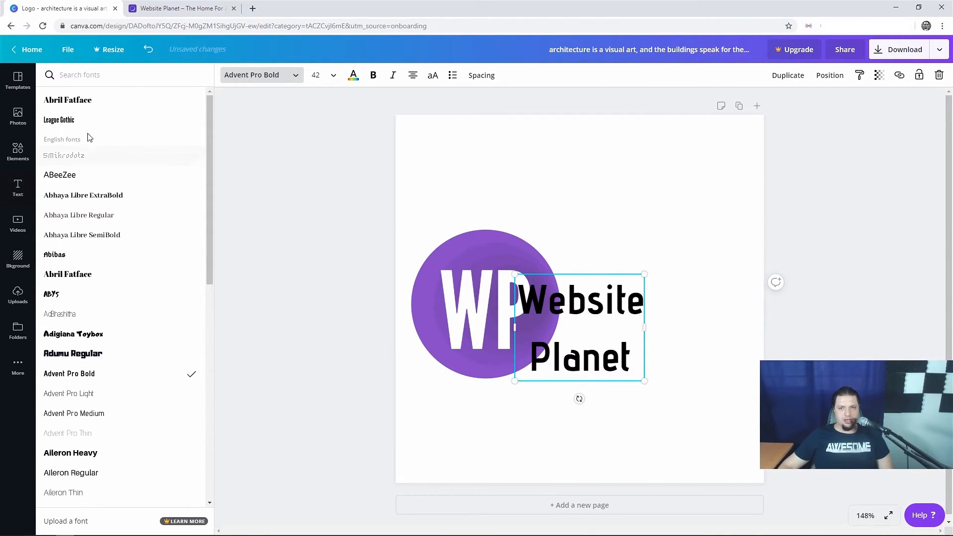
scroll(131, 398, "down", 2)
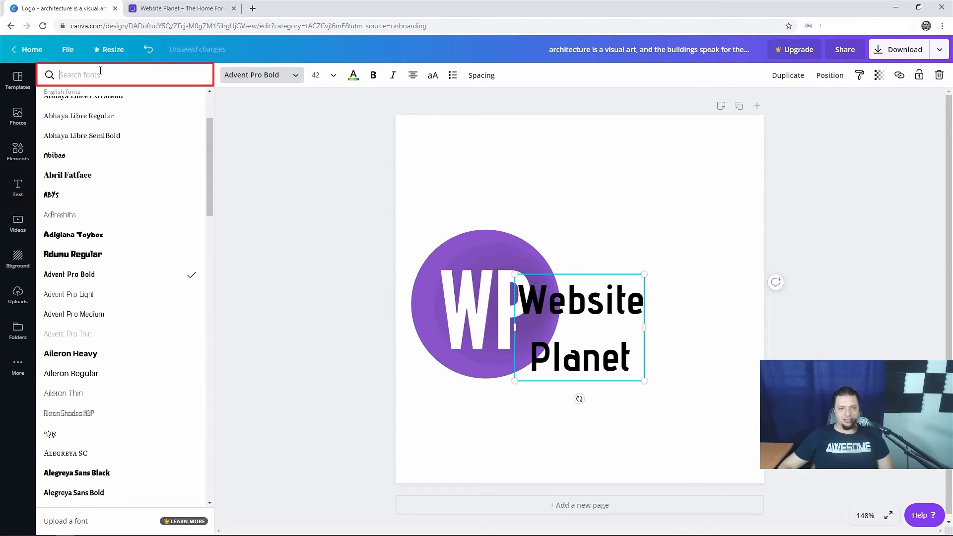
type("leag")
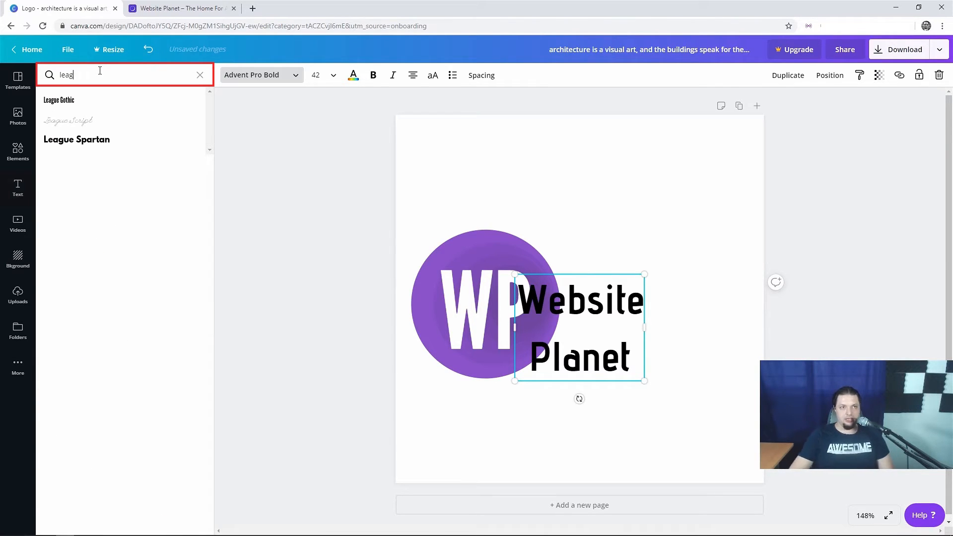
left_click(70, 101)
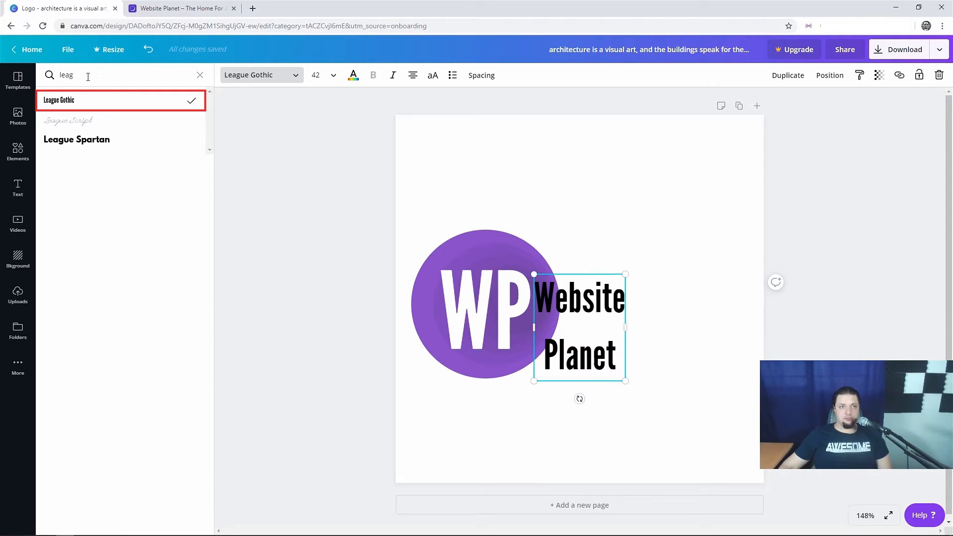
left_click(99, 139)
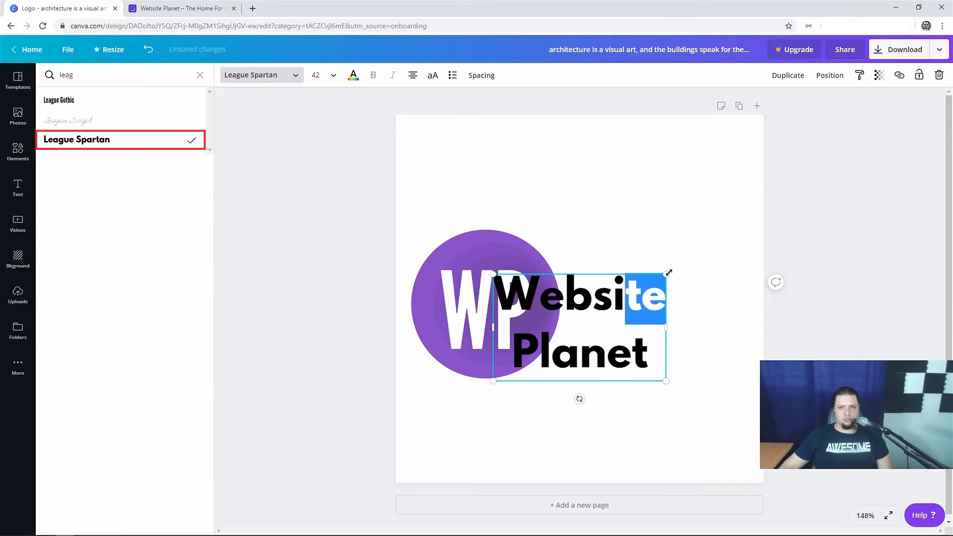
Move the "Website Planet" heading off the purple circle into the empty space on its right
left_click(603, 223)
left_click_drag(577, 295, 656, 286)
Try the whole "Website Planet" heading in uppercase and switch it back
double_click(642, 334)
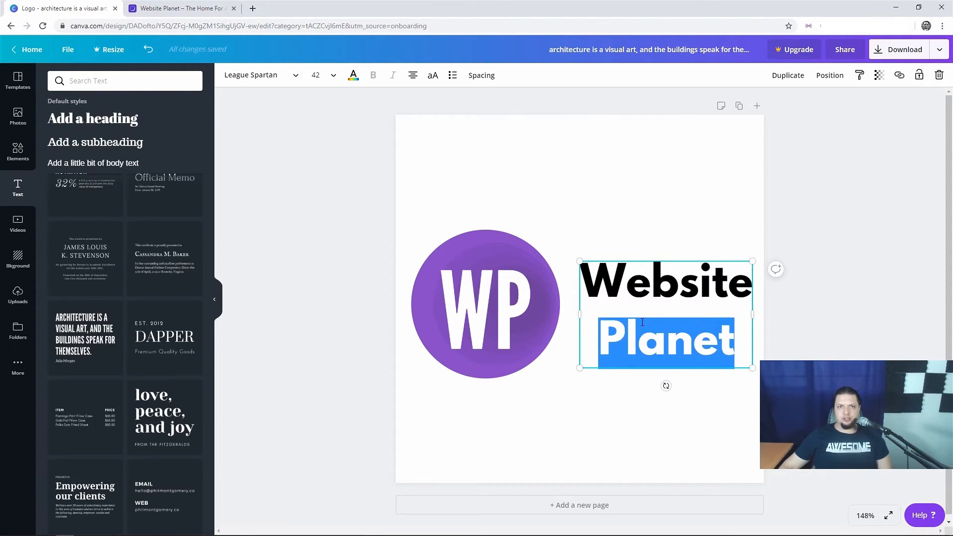
left_click_drag(639, 316, 625, 300)
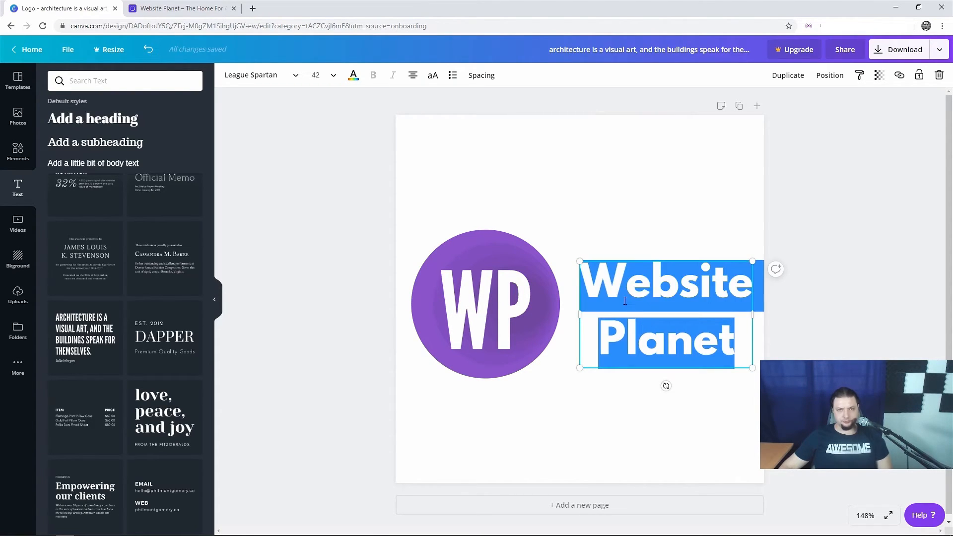
left_click(435, 75)
left_click(435, 75)
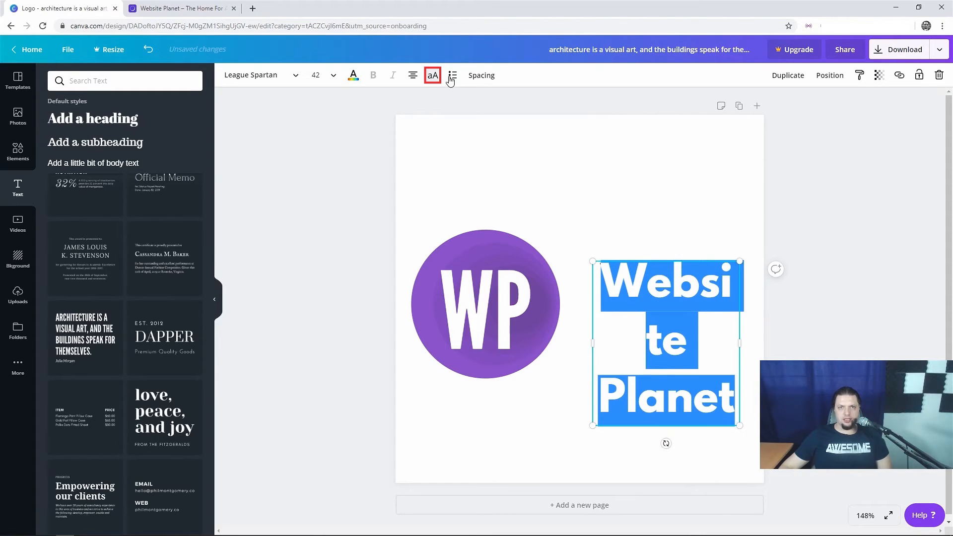
Widen the heading's text box so "Website" fits on one line, and set its line height to 1.17
left_click(481, 81)
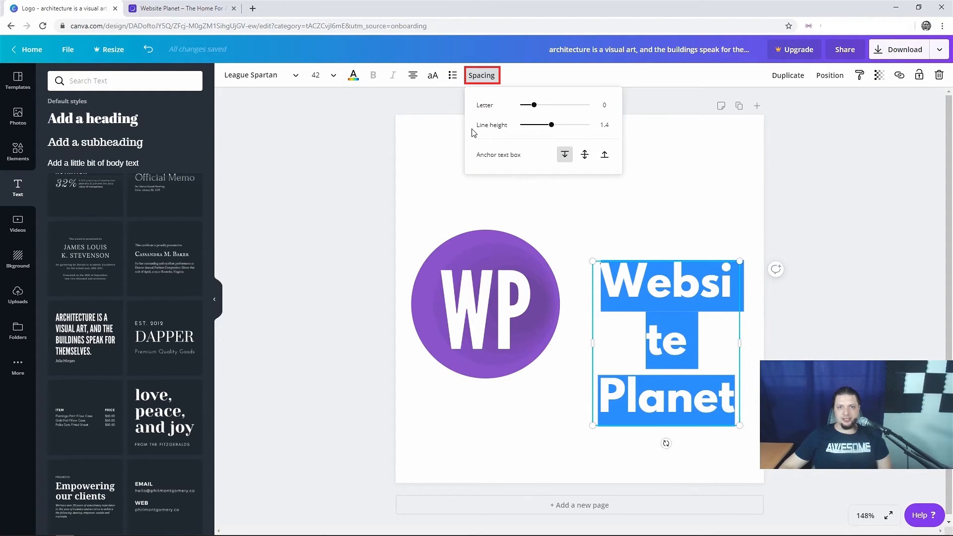
left_click_drag(592, 338, 561, 340)
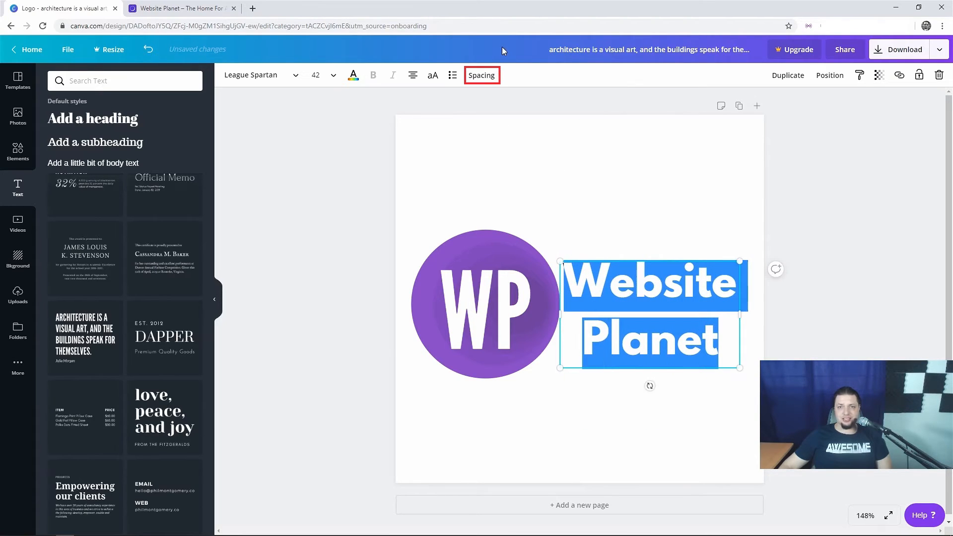
left_click(484, 76)
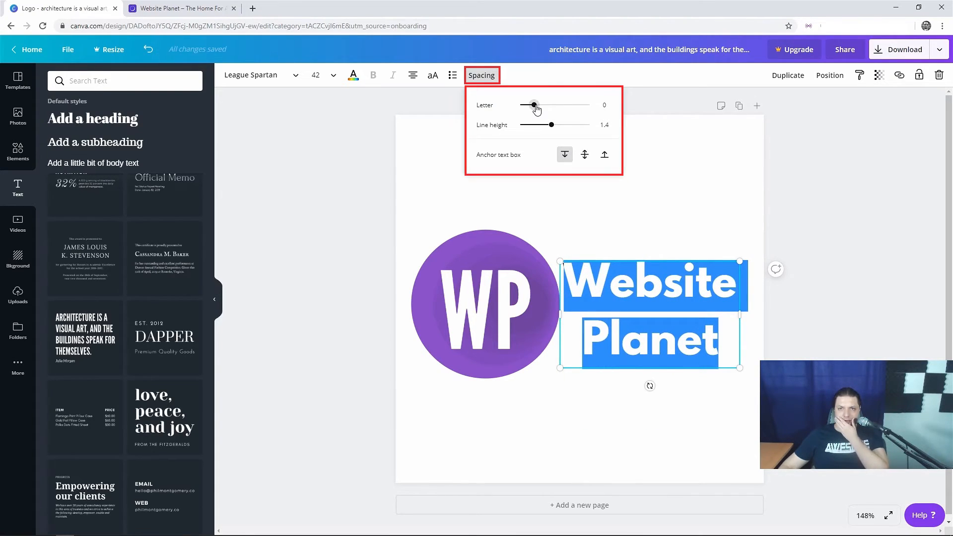
left_click_drag(530, 107, 534, 107)
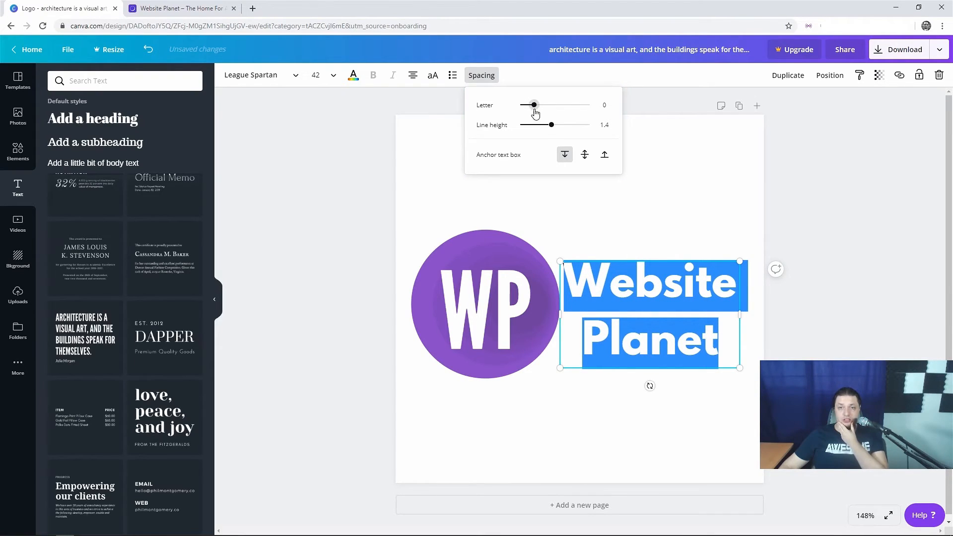
left_click_drag(551, 129, 544, 130)
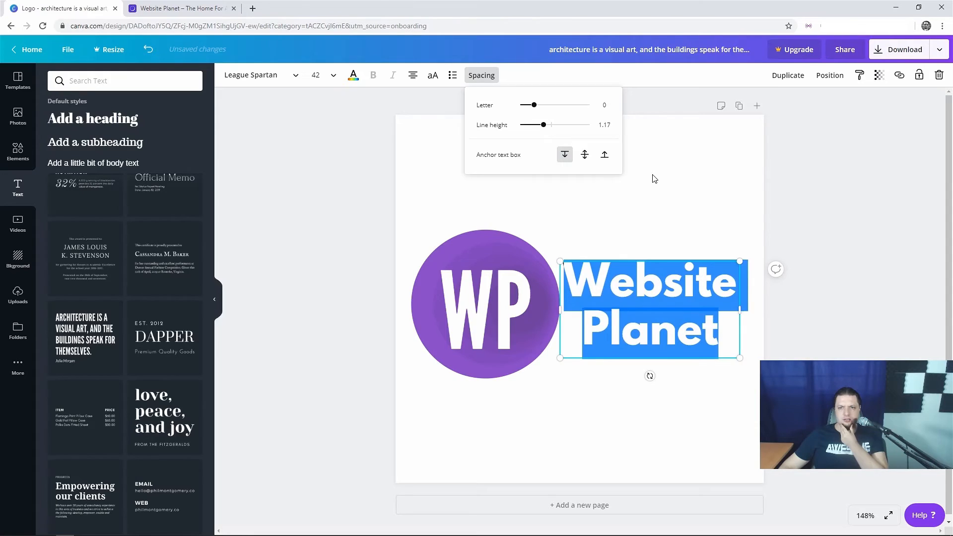
left_click(643, 196)
Left-align both lines of the "Website Planet" heading and move it slightly right, away from the circle
left_click(650, 285)
double_click(649, 285)
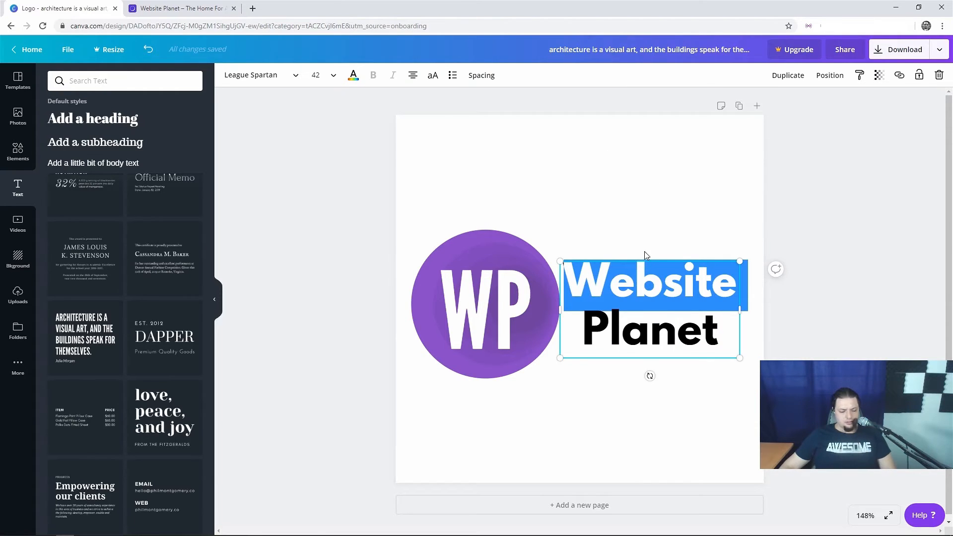
key("ctrl+a")
left_click(410, 79)
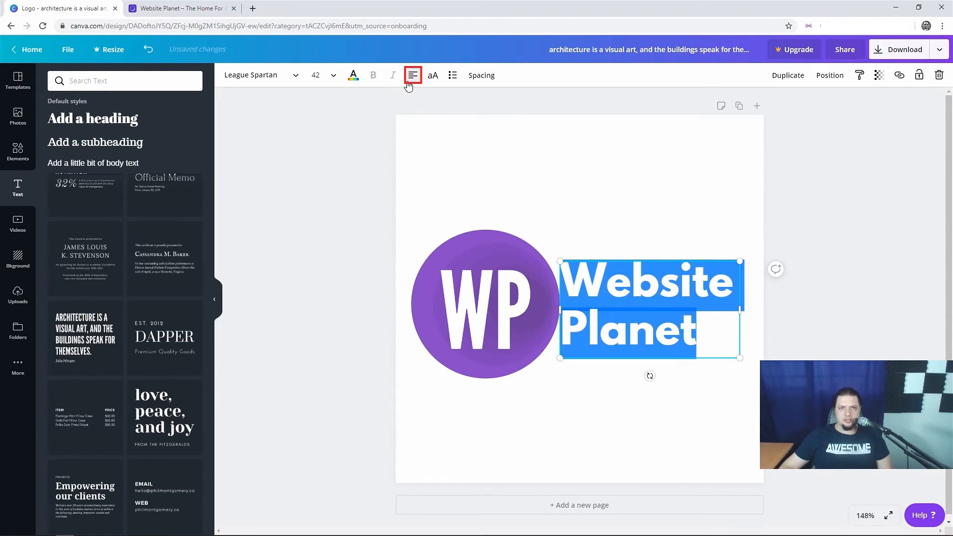
left_click(625, 171)
left_click_drag(590, 266, 610, 271)
left_click(613, 178)
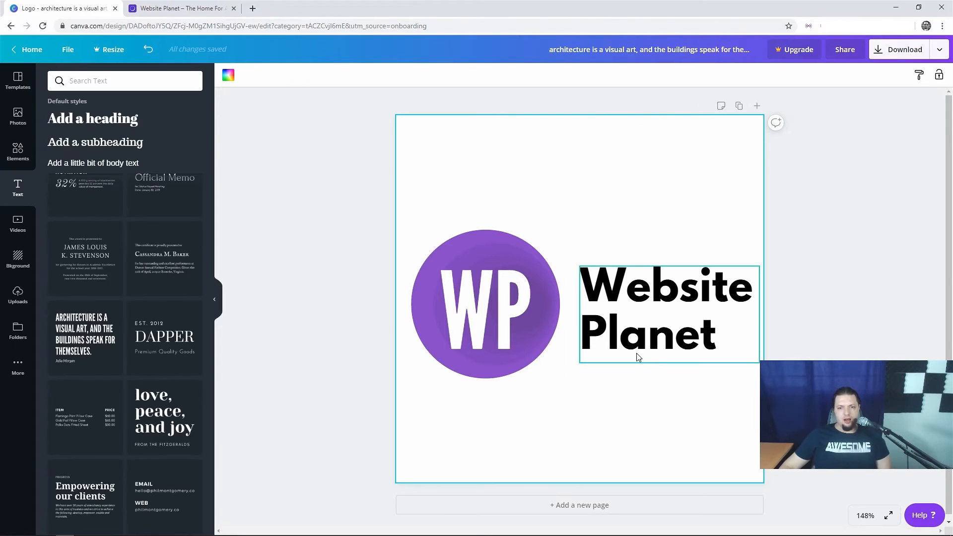
Look through the Featured elements, the trending photos and the logo templates
left_click(13, 147)
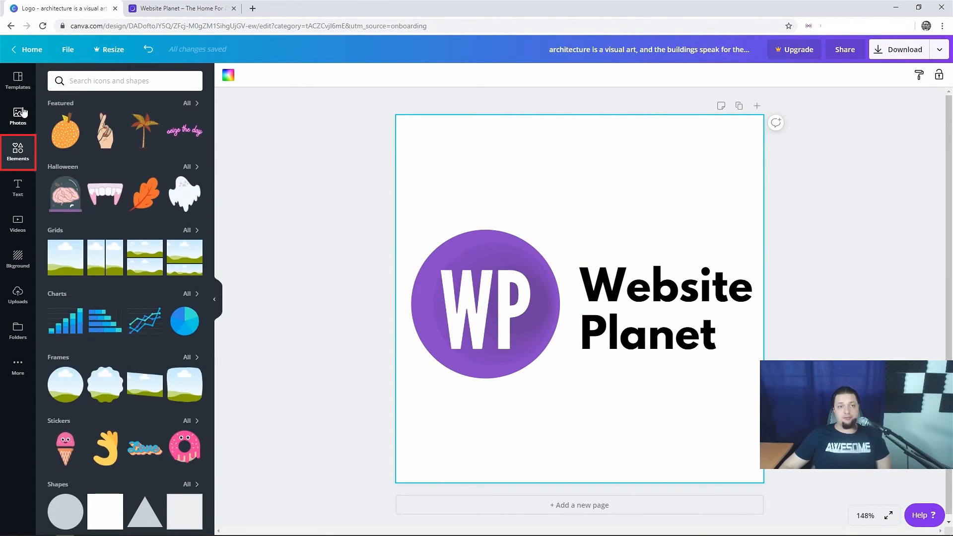
left_click(193, 101)
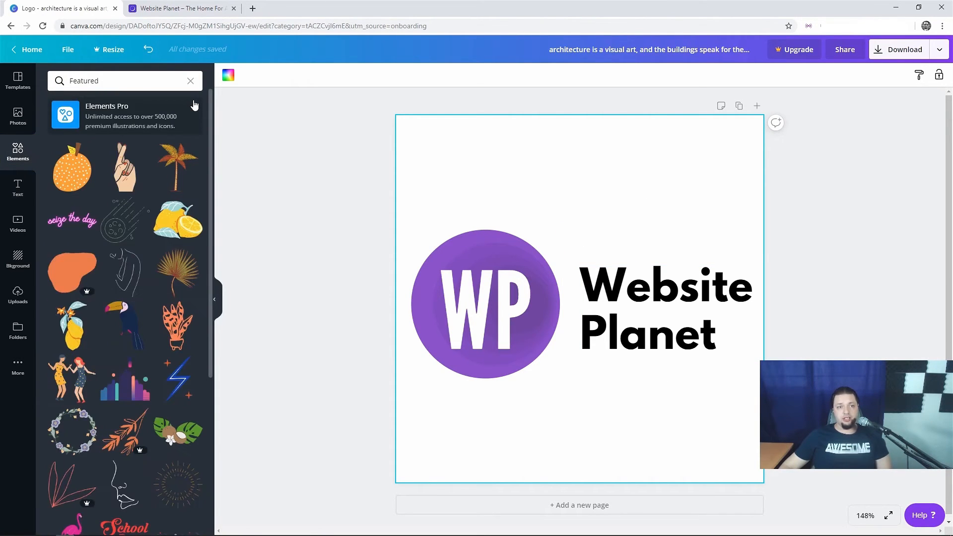
scroll(204, 190, "down", 6)
scroll(210, 254, "down", 10)
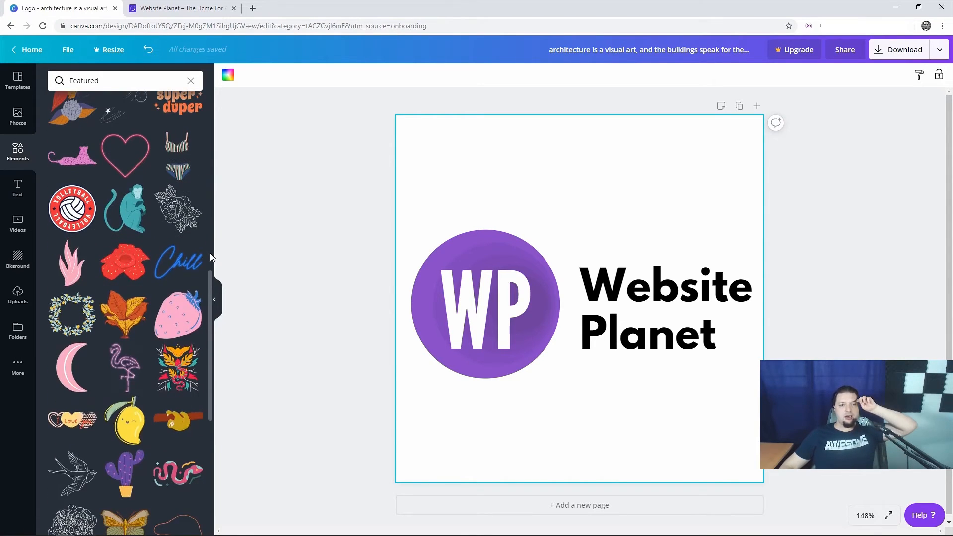
scroll(210, 257, "down", 10)
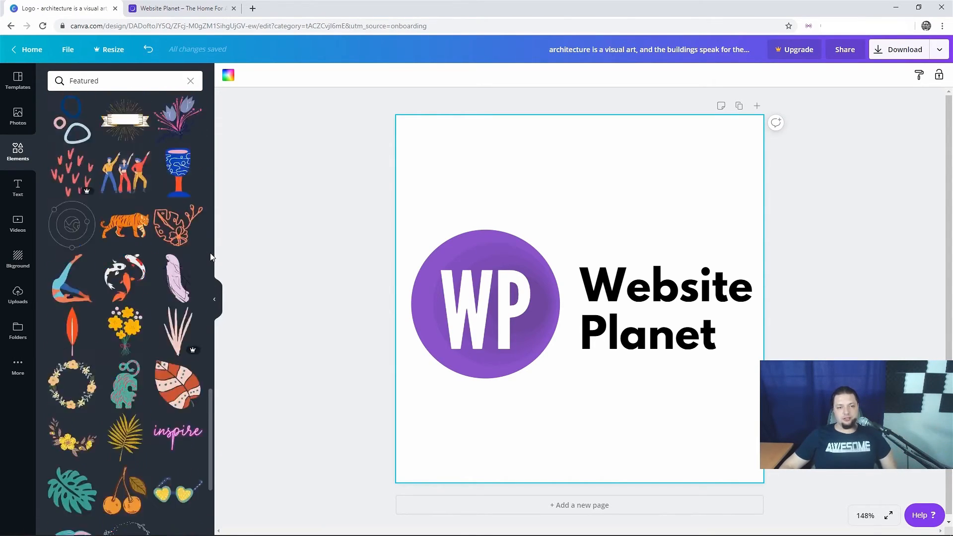
left_click(6, 106)
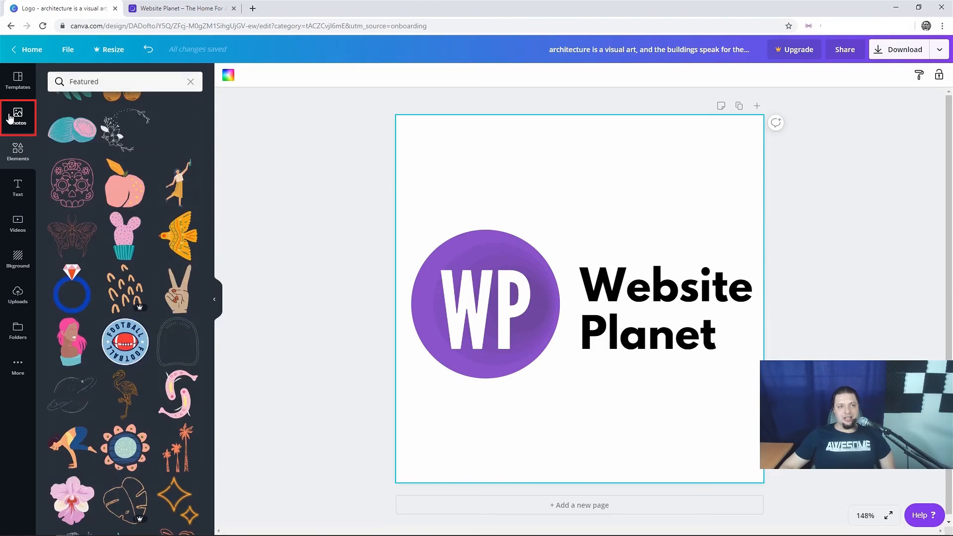
left_click(312, 205)
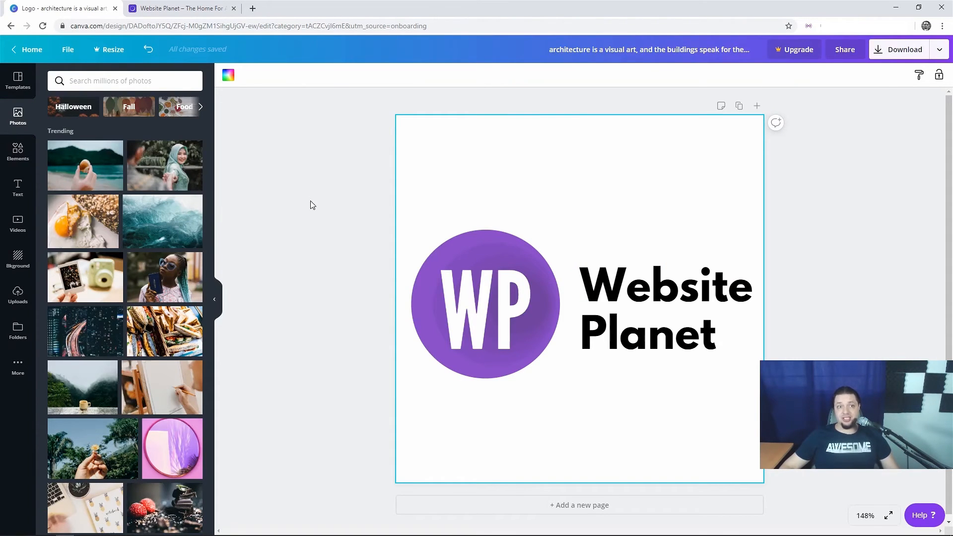
left_click(25, 92)
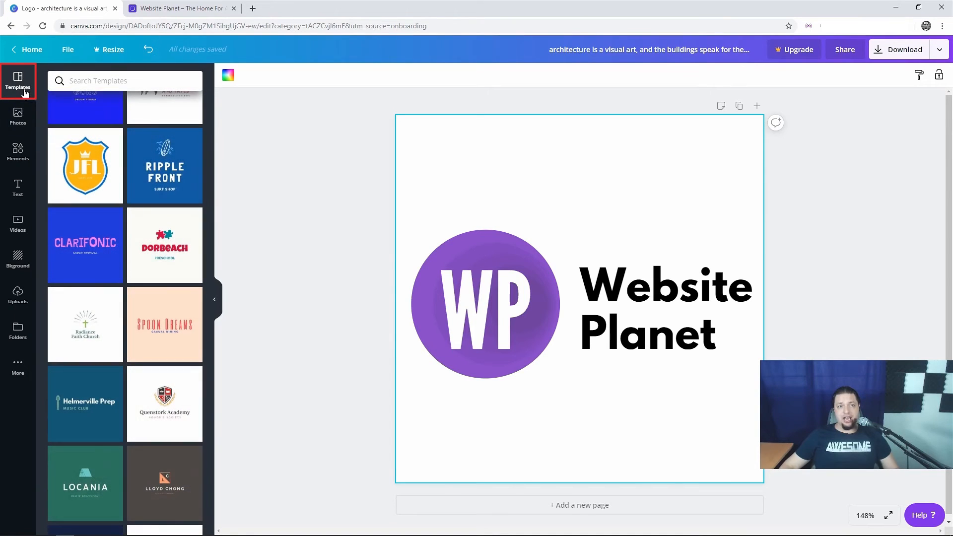
scroll(159, 252, "down", 8)
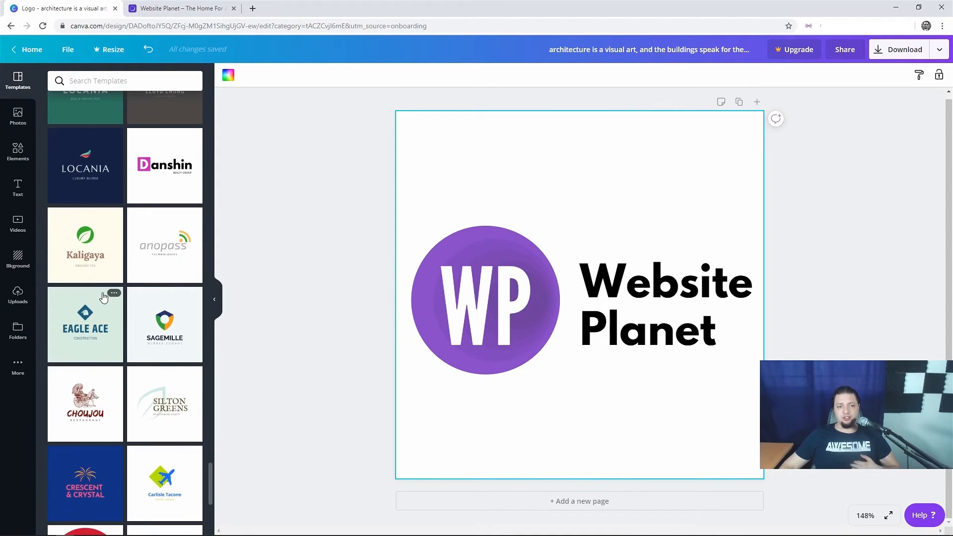
Examine the download file types, the transparent background option and the other publishing options, dismissing the Canva Pro trial offer
left_click(899, 49)
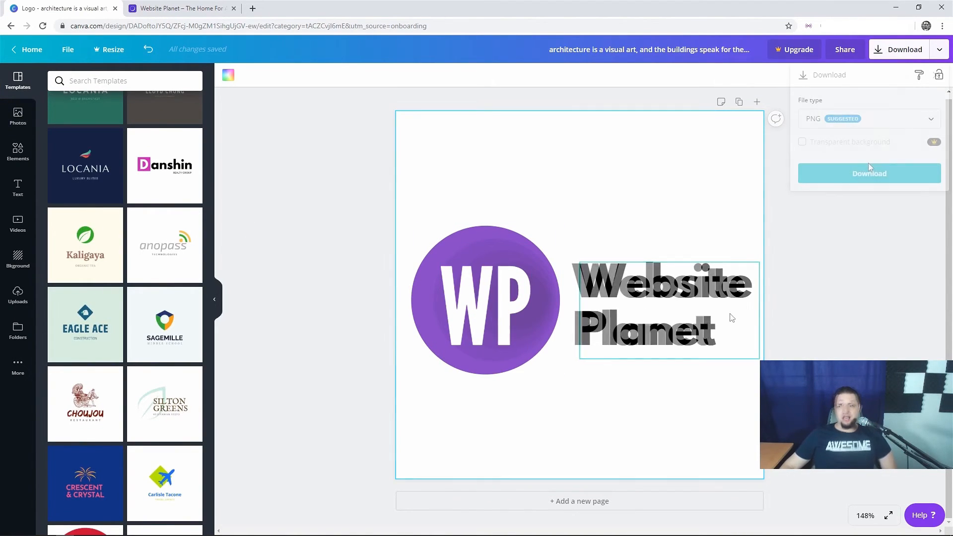
left_click(902, 120)
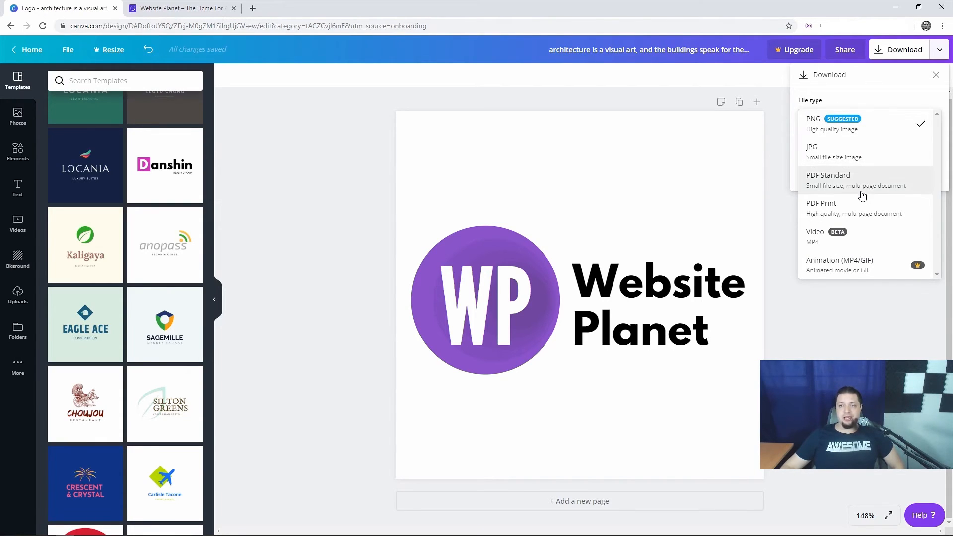
left_click(854, 337)
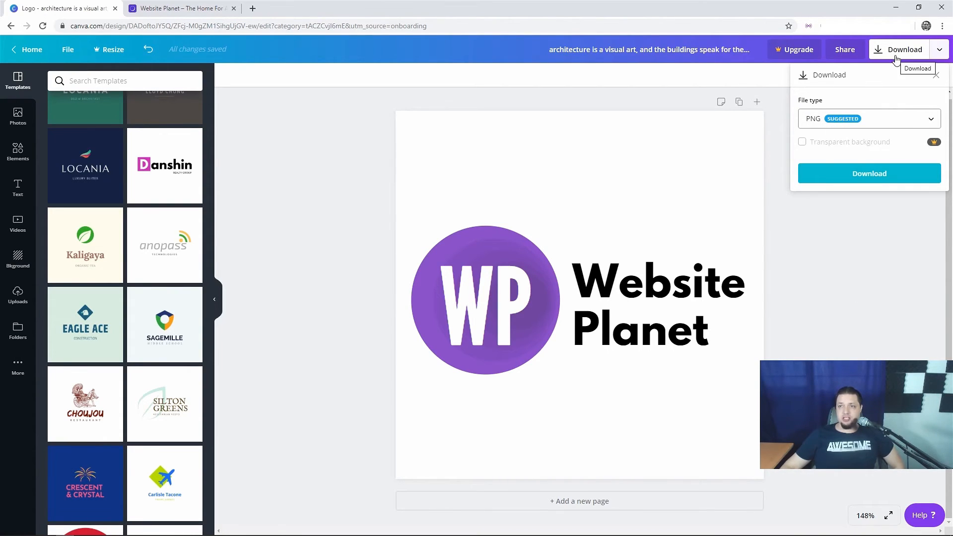
left_click(868, 142)
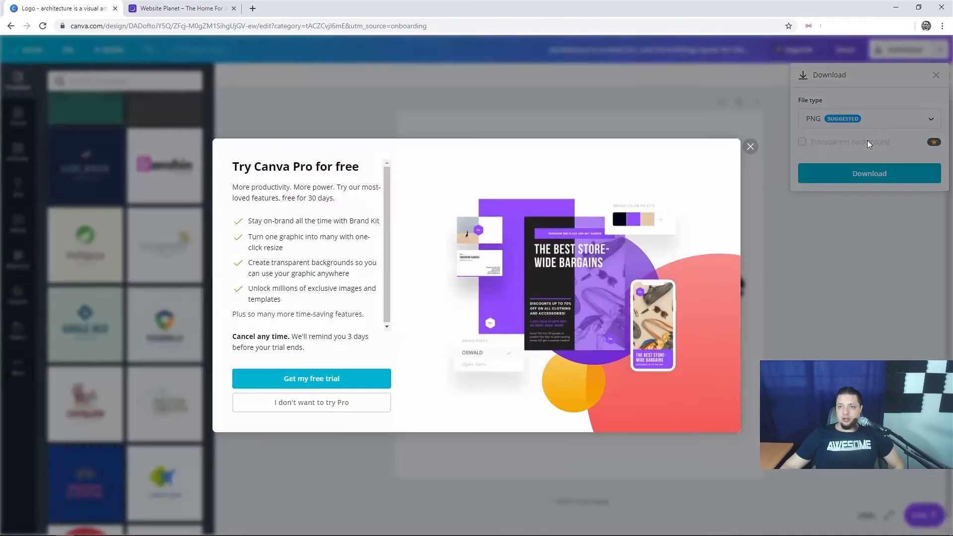
left_click(751, 147)
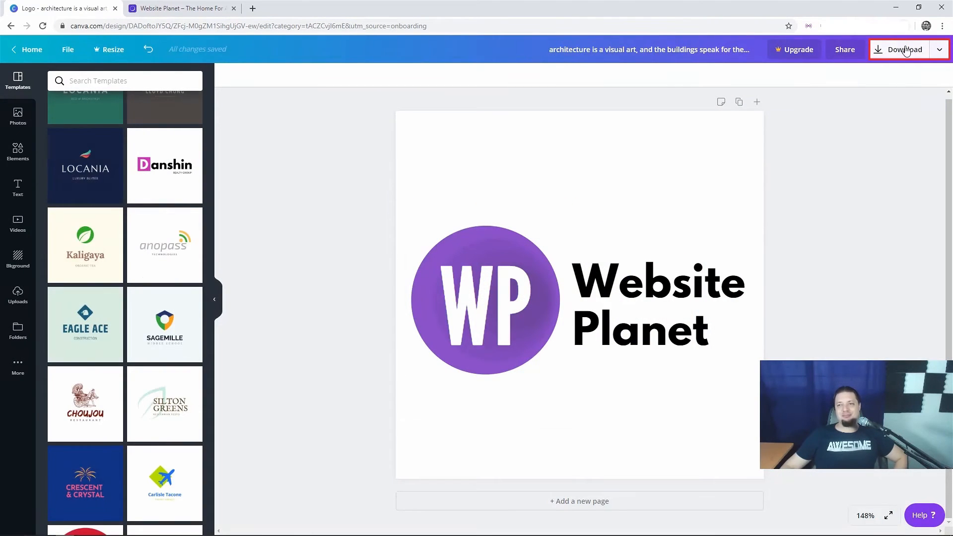
left_click(944, 52)
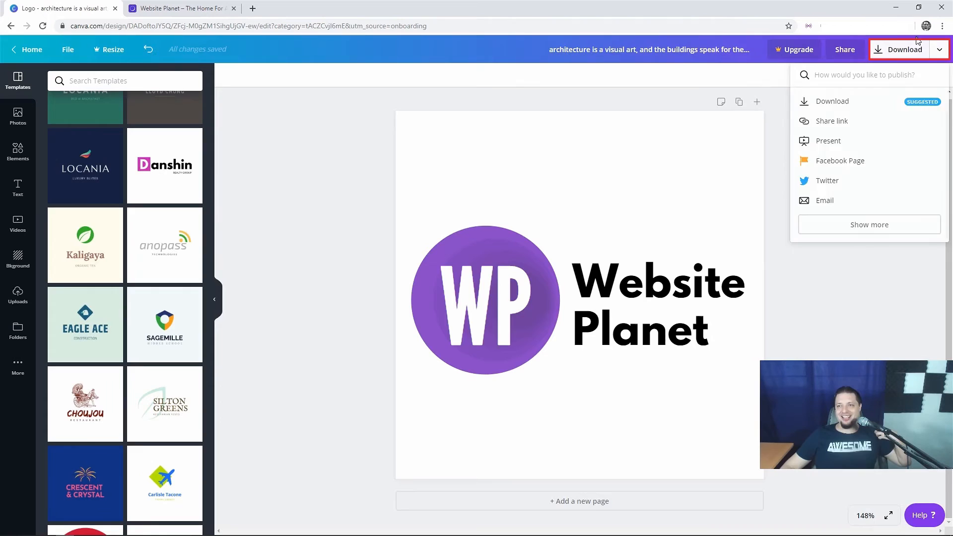
left_click(919, 52)
Enlarge the "WP" lettering until it cuts through the circle's lower edge, and move the logo higher on the page
left_click(559, 313)
left_click_drag(491, 312, 489, 348)
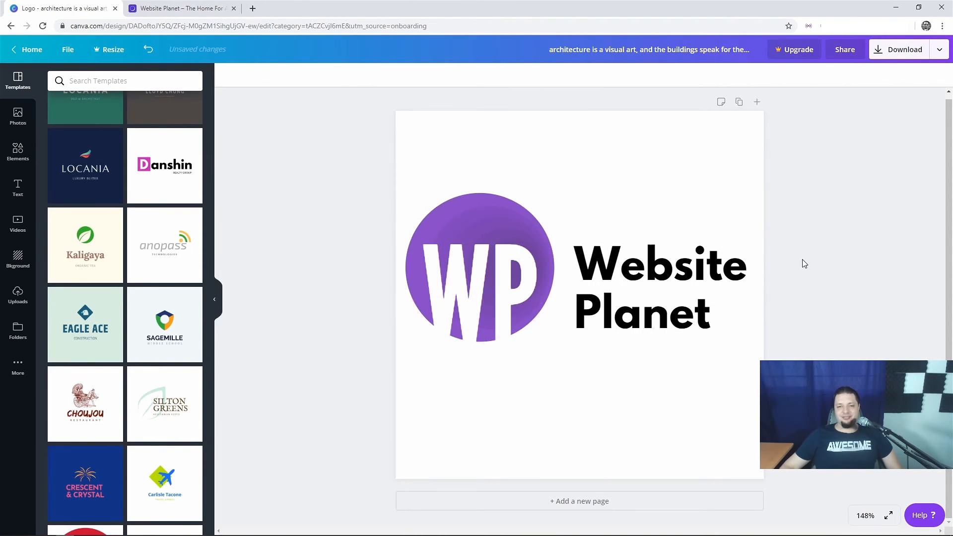
left_click(463, 291)
left_click(466, 205)
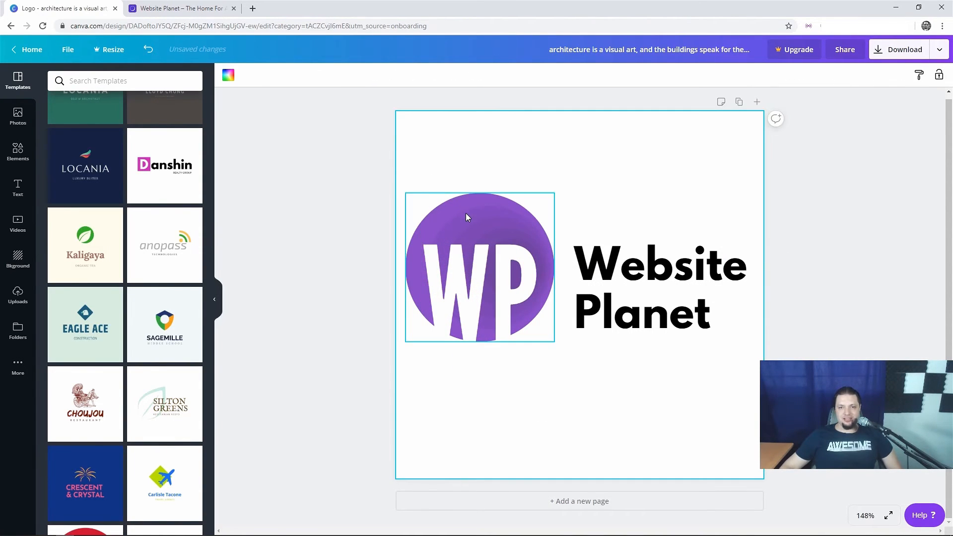
left_click(364, 153)
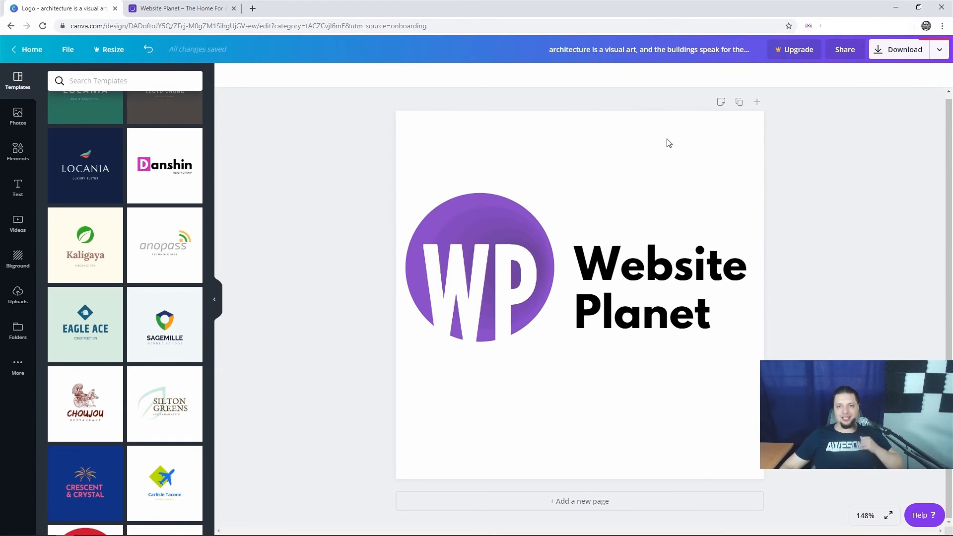
Download the logo as a PNG and dismiss the business card printing offer
left_click(902, 50)
left_click(844, 166)
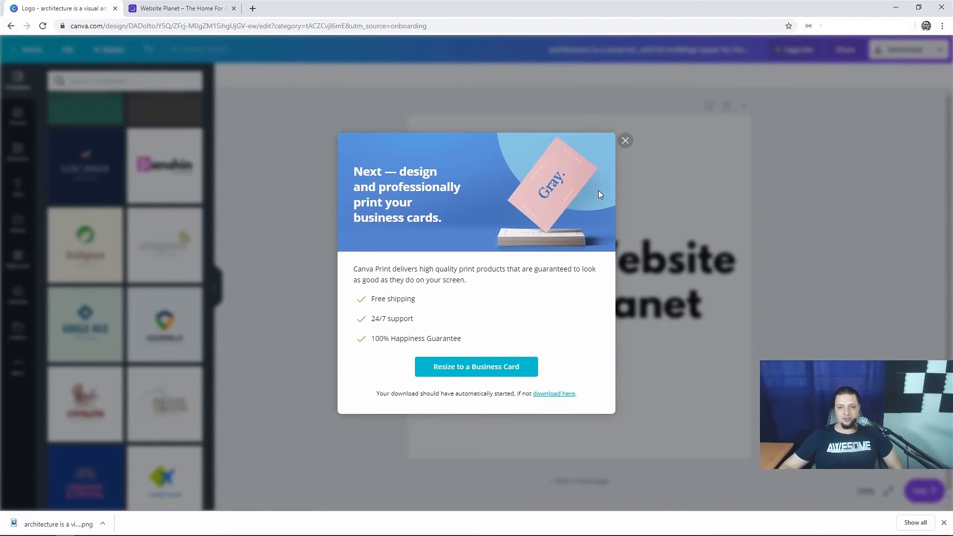
left_click(625, 141)
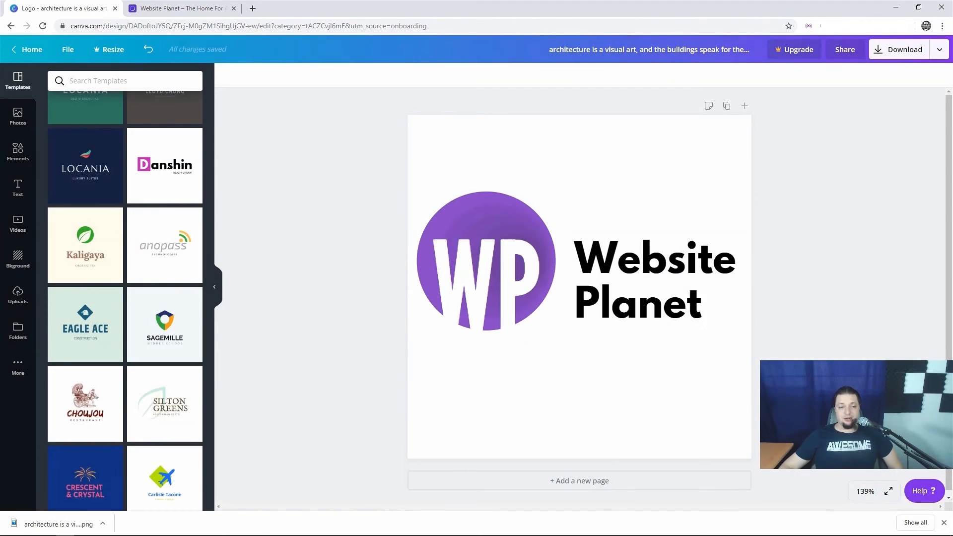
Open the downloaded PNG in Photos to check the logo, and close the viewer
left_click(48, 526)
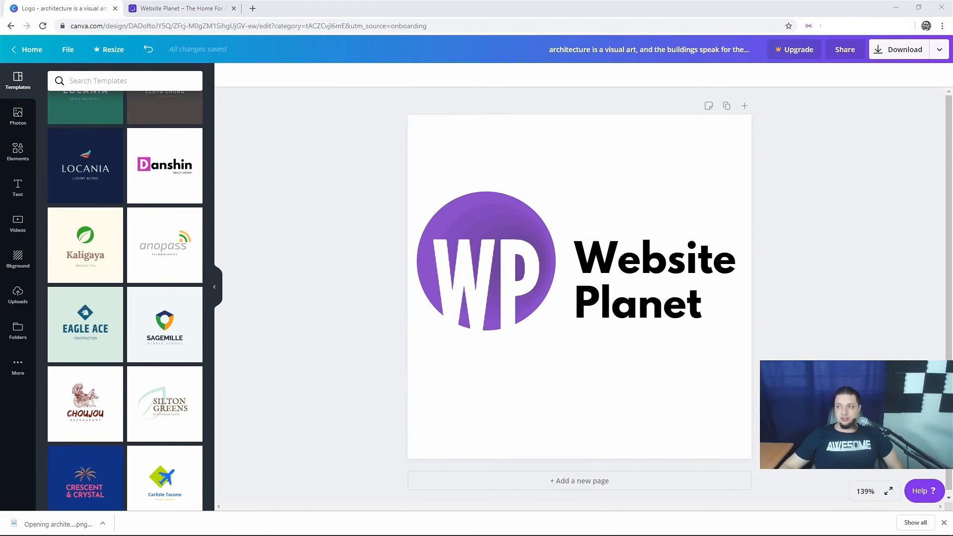
left_click_drag(877, 67, 499, 48)
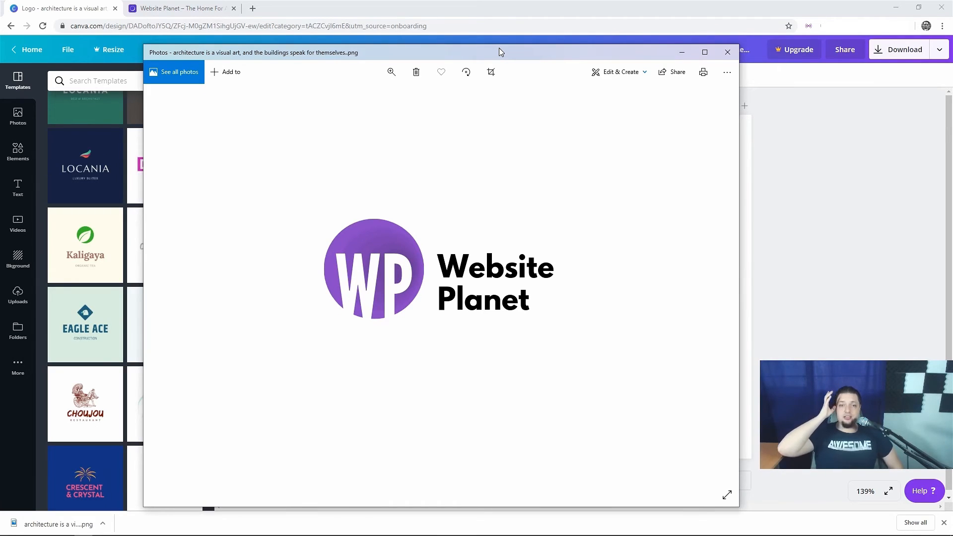
left_click(728, 52)
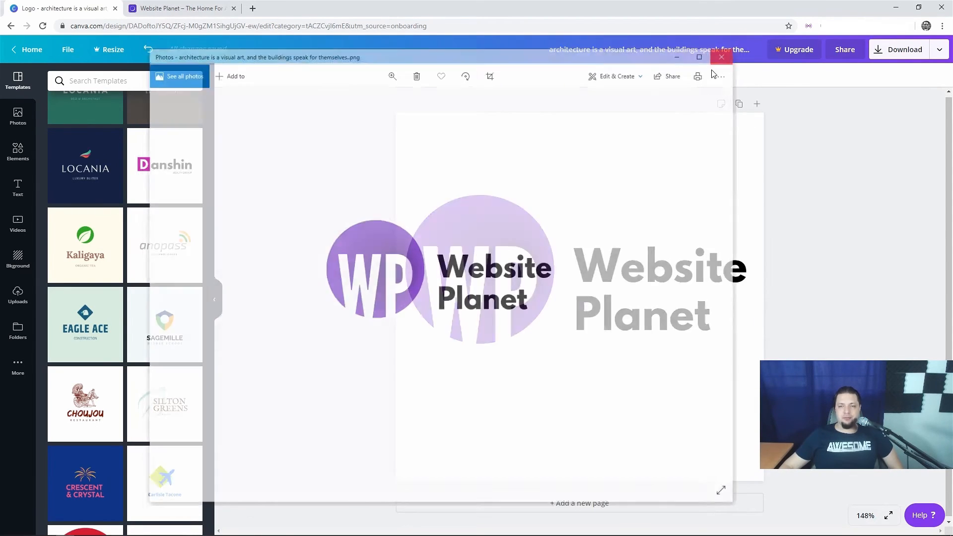
Recolor the entire "Website Planet" heading with the default violet swatch
left_click(622, 278)
double_click(640, 271)
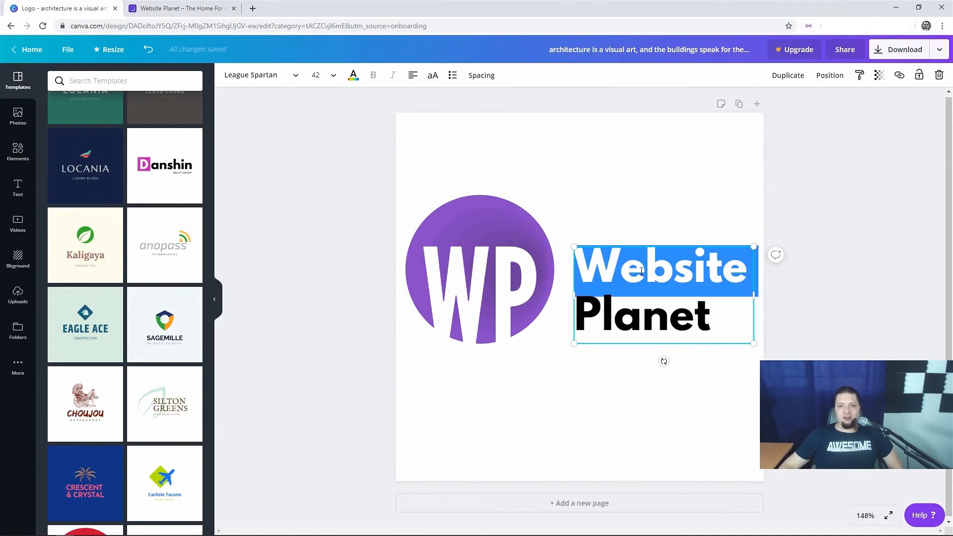
key("ctrl+a")
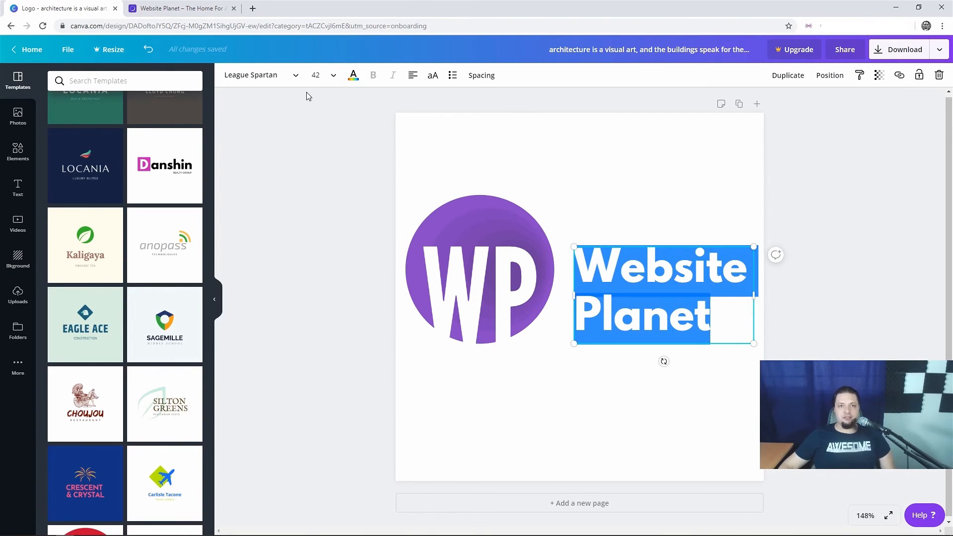
left_click(353, 75)
left_click(138, 186)
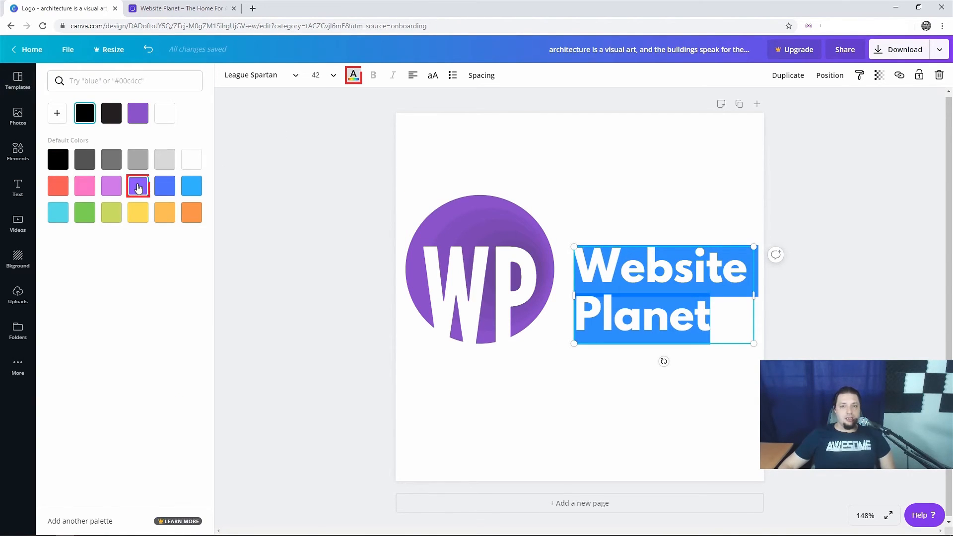
left_click(652, 171)
Change the whole "Website Planet" heading to the default light pinkish-purple swatch
double_click(639, 268)
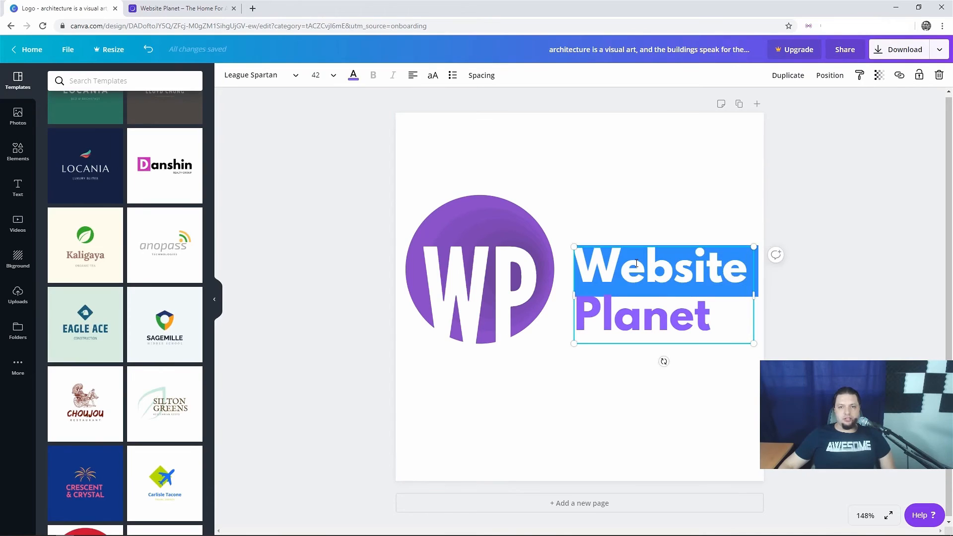
key("ctrl+a")
left_click(353, 77)
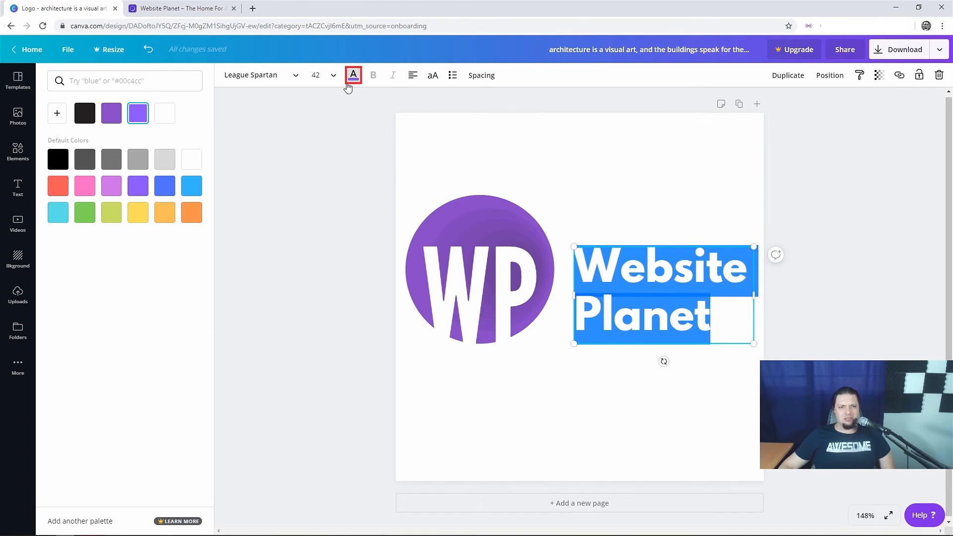
left_click(111, 186)
left_click(722, 164)
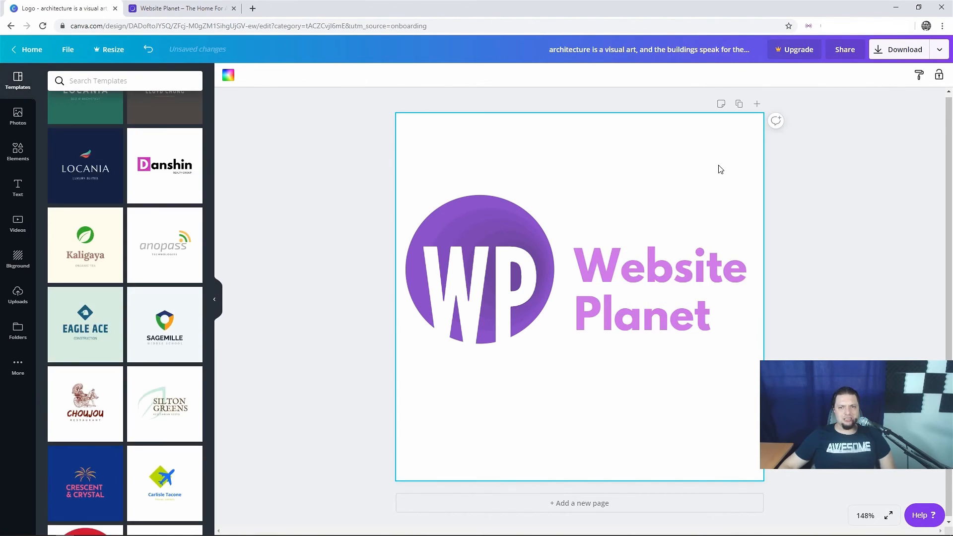
Give the whole "Website Planet" heading the custom muted purple color #b56fc8
double_click(651, 265)
key("ctrl+a")
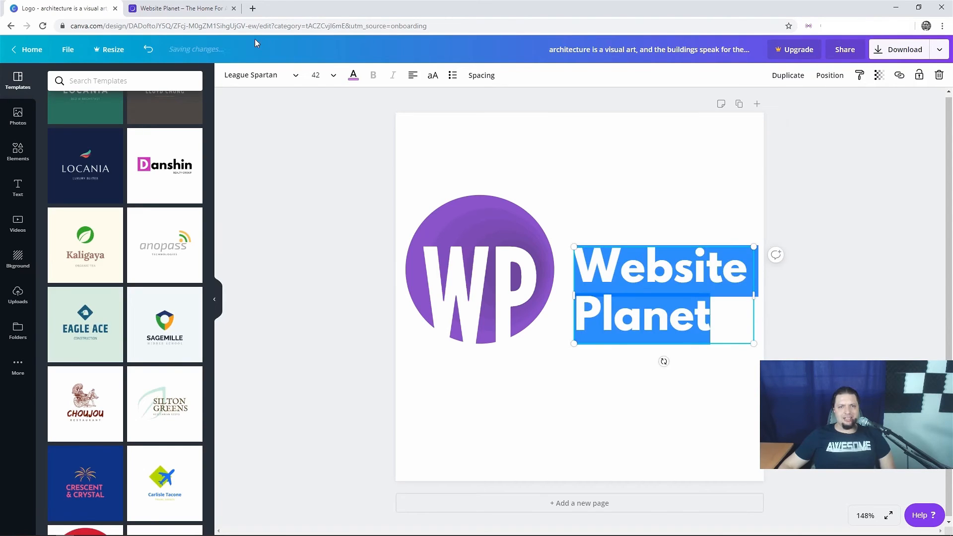
left_click(354, 76)
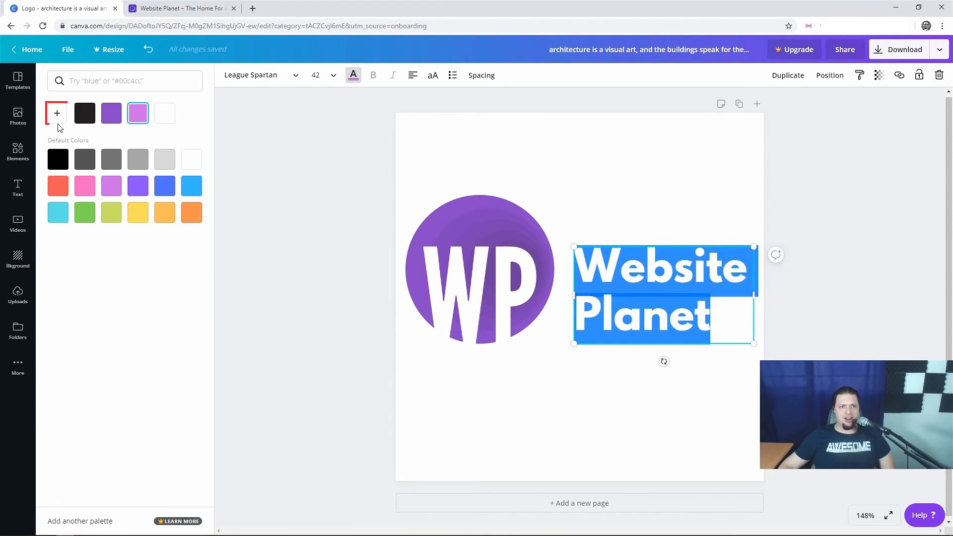
left_click_drag(127, 141, 115, 148)
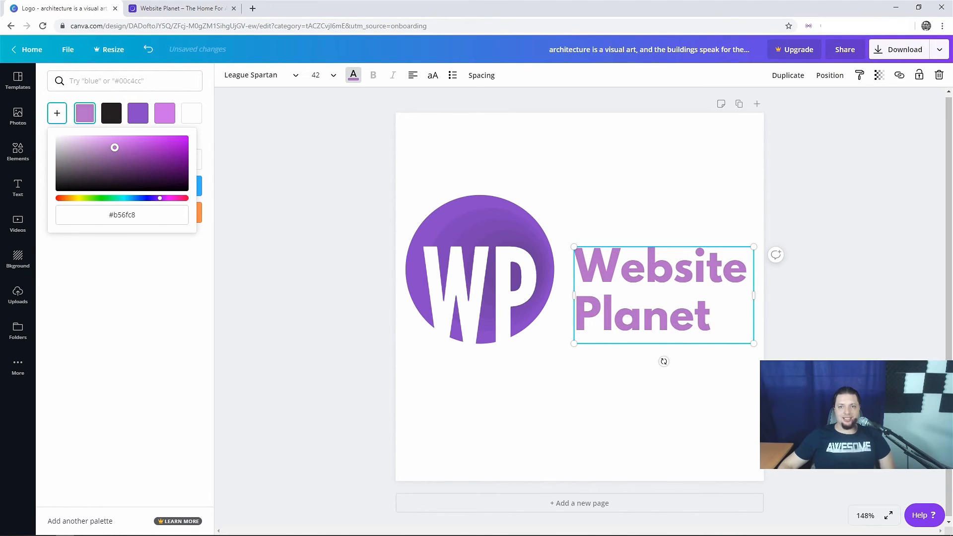
left_click(563, 186)
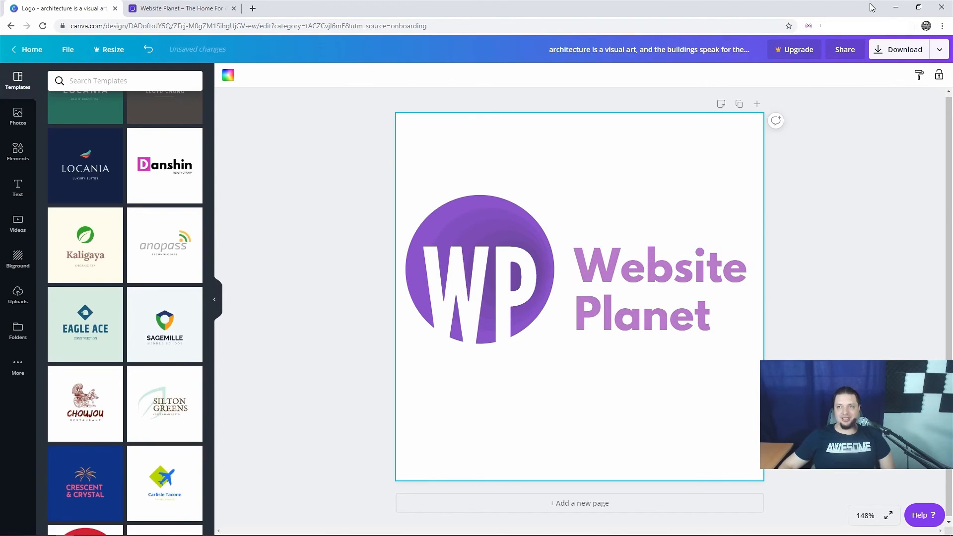
Download the recolored logo as a PDF Standard file
left_click(903, 49)
left_click(864, 123)
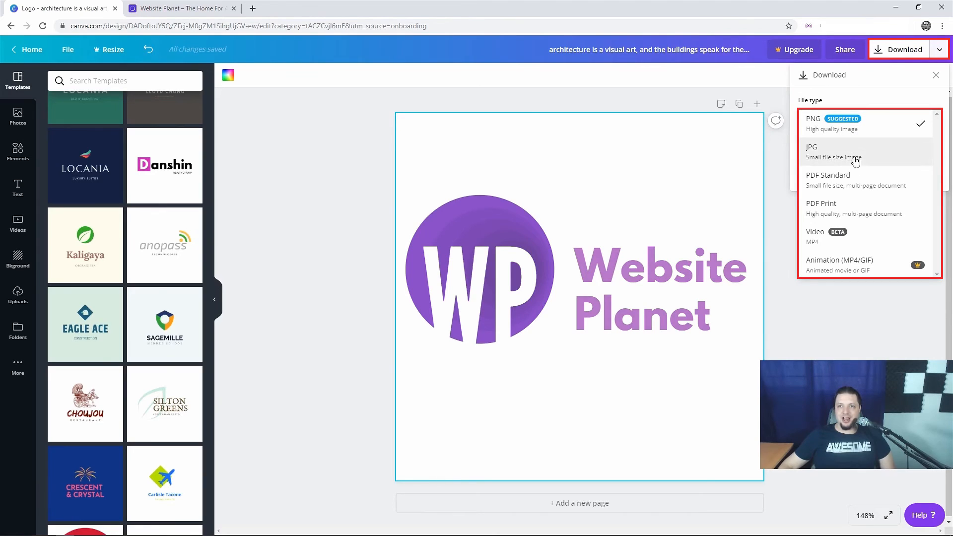
left_click(845, 180)
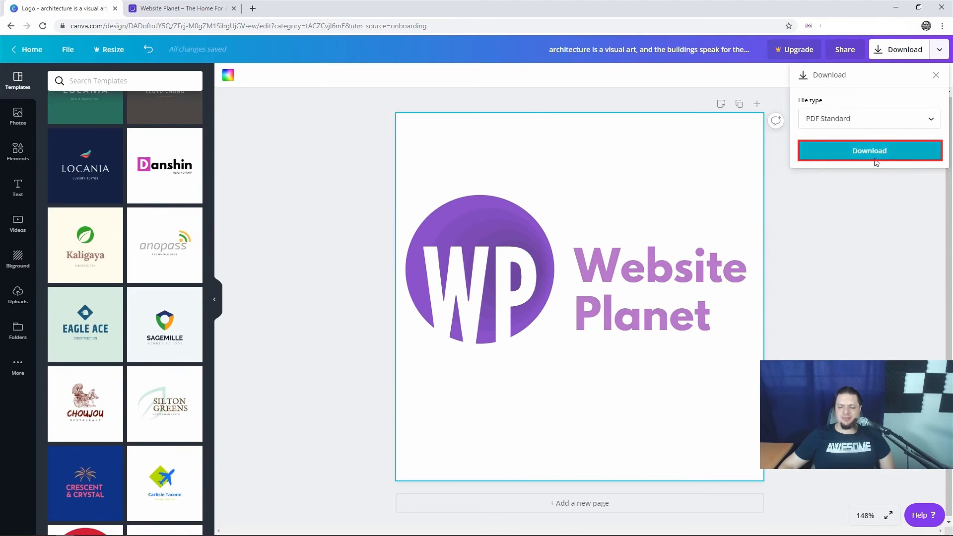
left_click(805, 152)
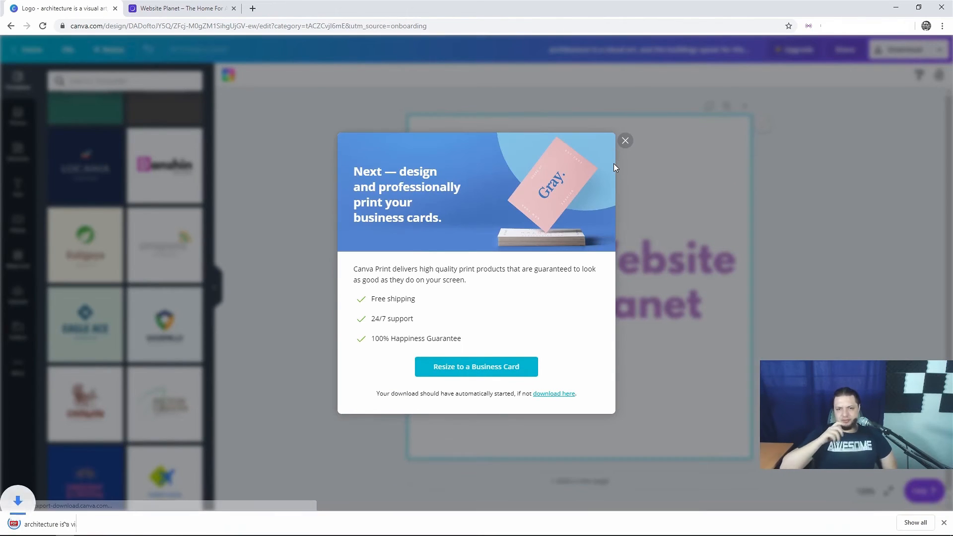
Open the downloaded PDF and test whether the heading and the "WP" lettering can be selected as text
left_click(51, 525)
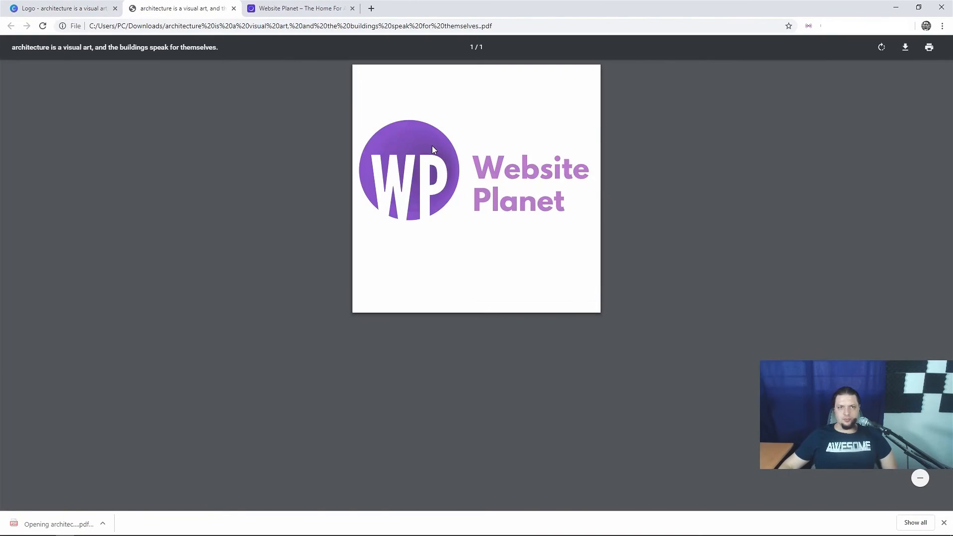
left_click_drag(497, 169, 590, 171)
left_click_drag(501, 201, 573, 212)
left_click_drag(491, 204, 365, 196)
left_click_drag(449, 201, 364, 196)
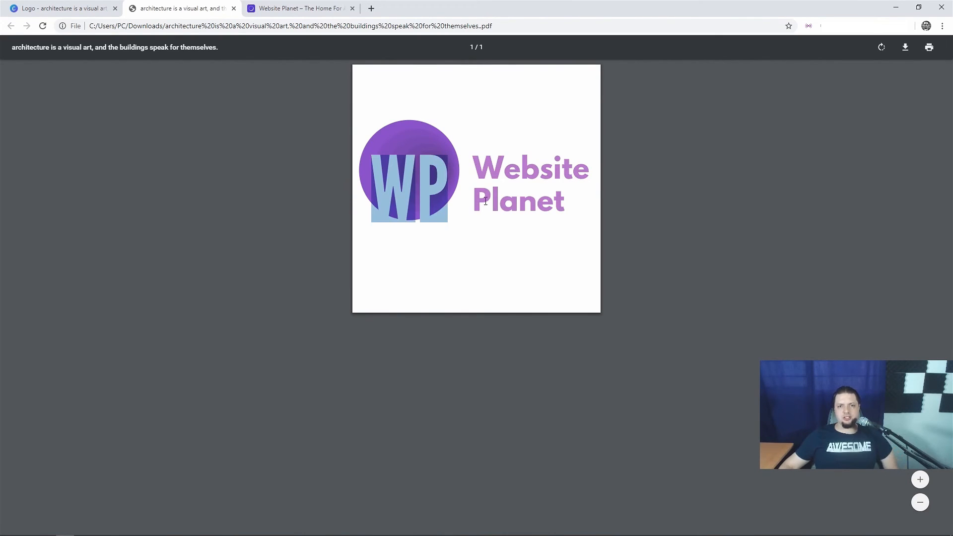
left_click(507, 179)
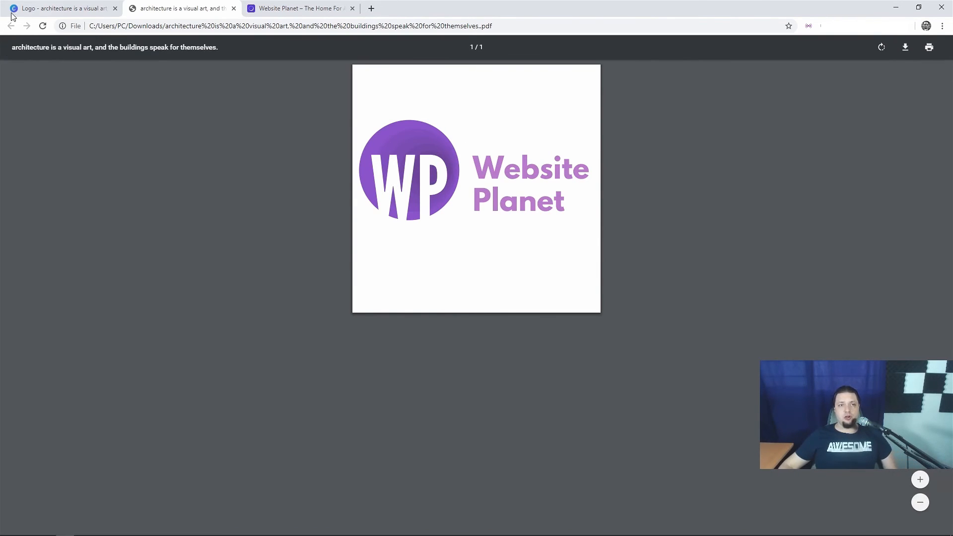
Return to the Canva design, dismiss the business card printing offer, and move the whole logo slightly lower on the page
left_click(77, 11)
left_click(625, 153)
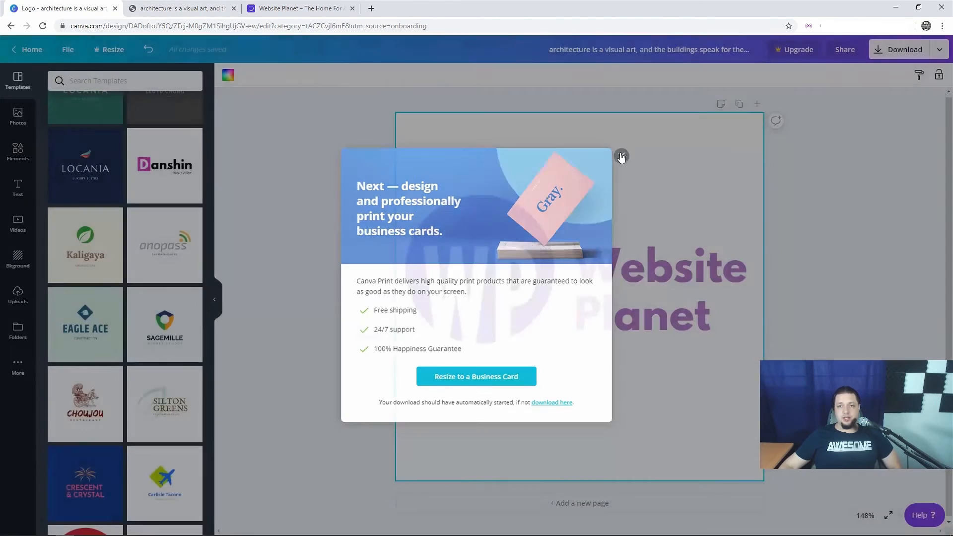
left_click_drag(697, 351, 699, 354)
mouse_move(503, 223)
left_mouse_down()
mouse_move(496, 213)
mouse_move(497, 229)
left_mouse_up()
left_click(336, 205)
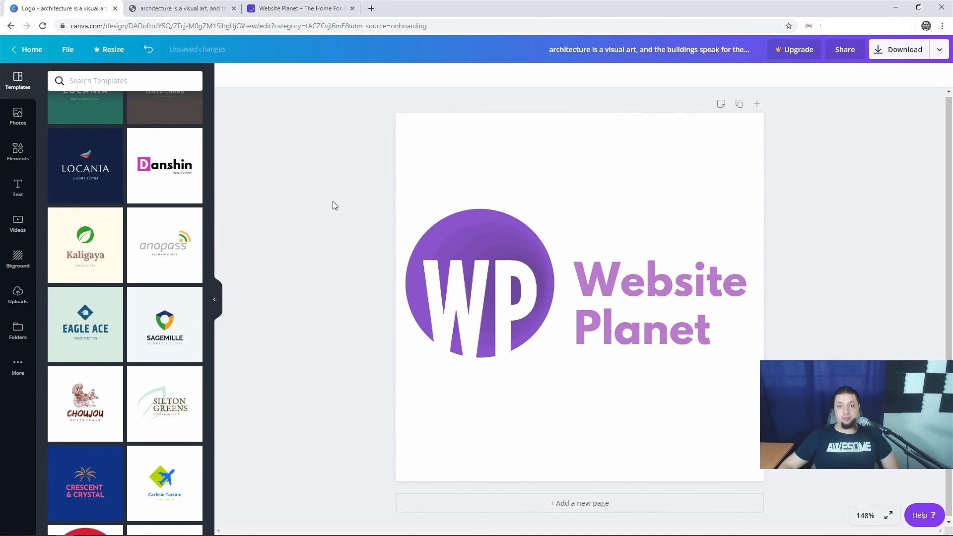
left_click(491, 258)
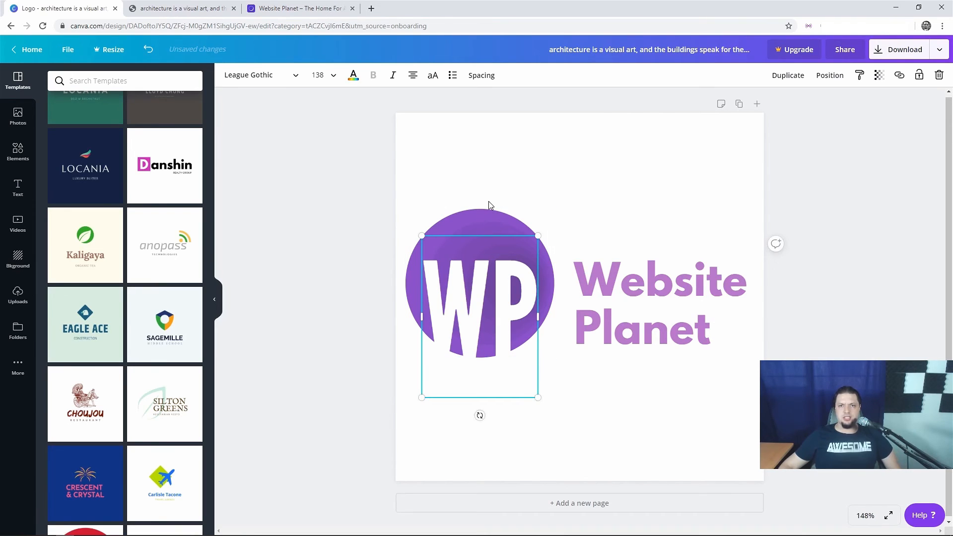
left_click(240, 134)
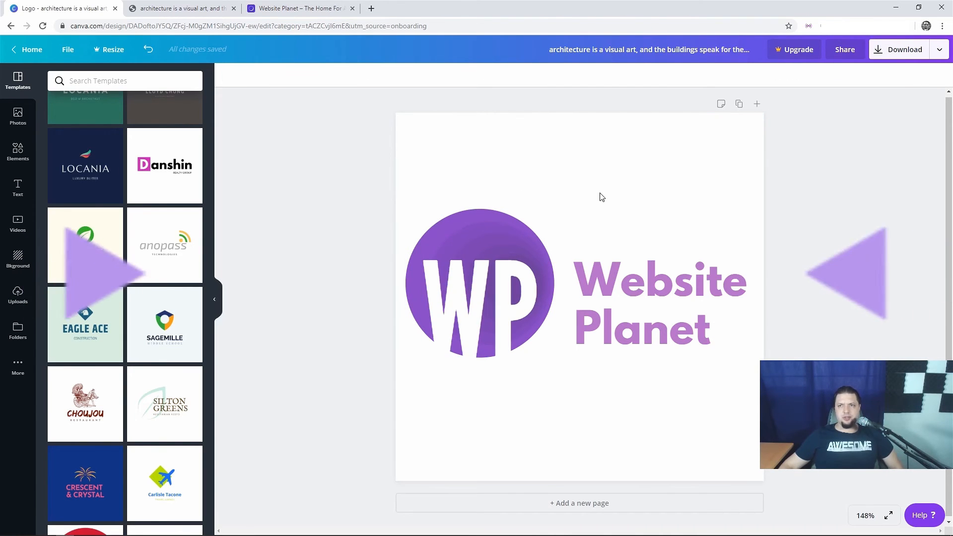